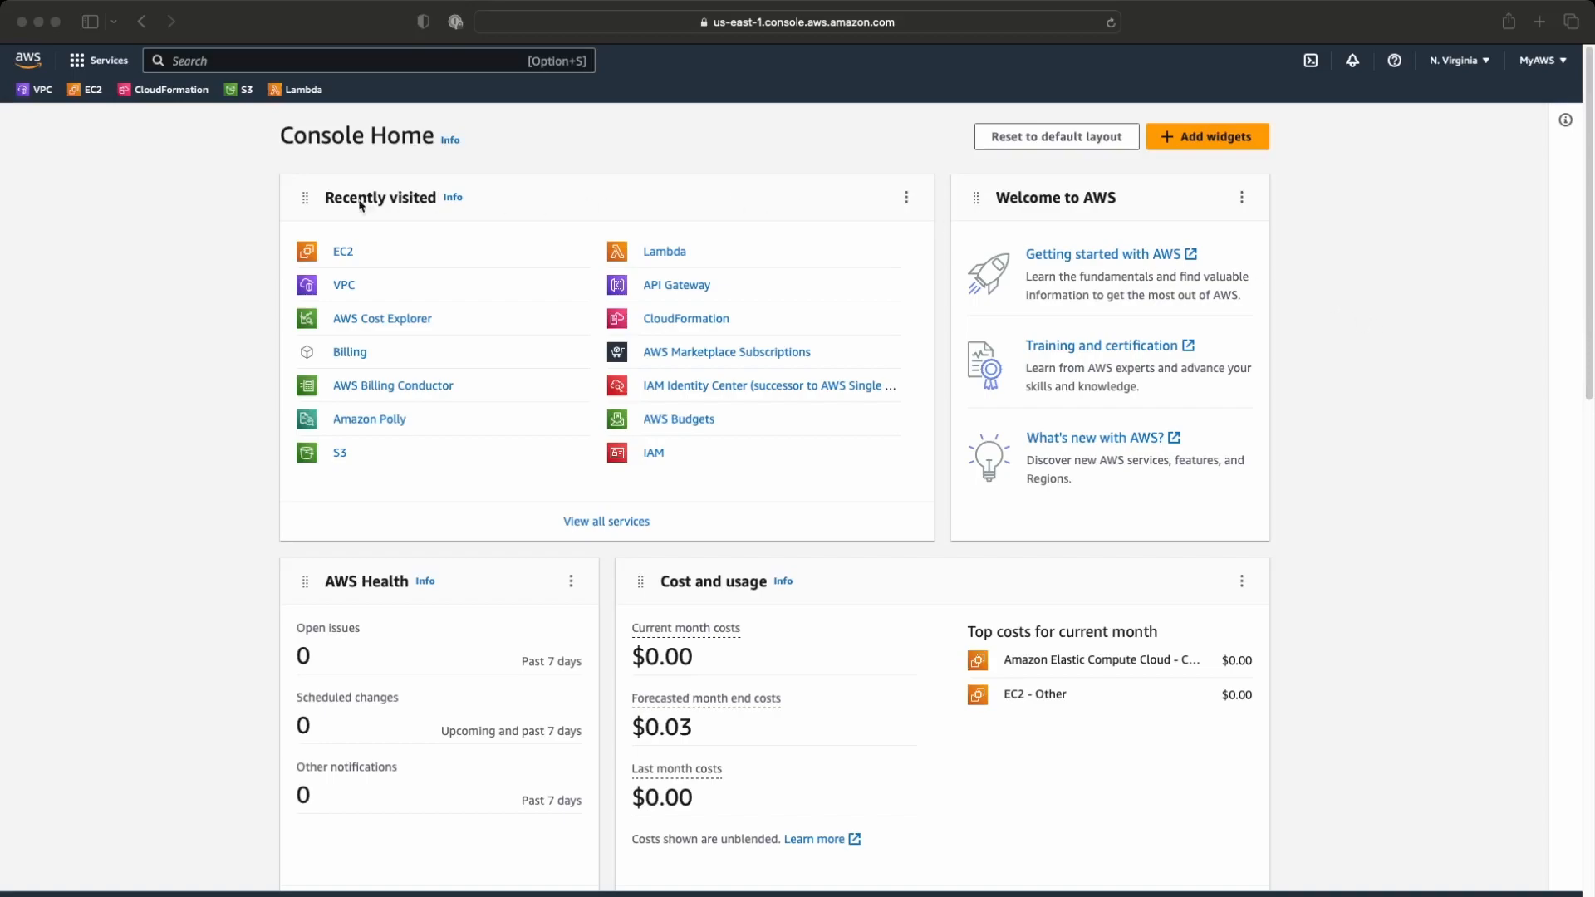
# Find and open the EC2 service, and start launching a new instance
pyautogui.click(293, 61)
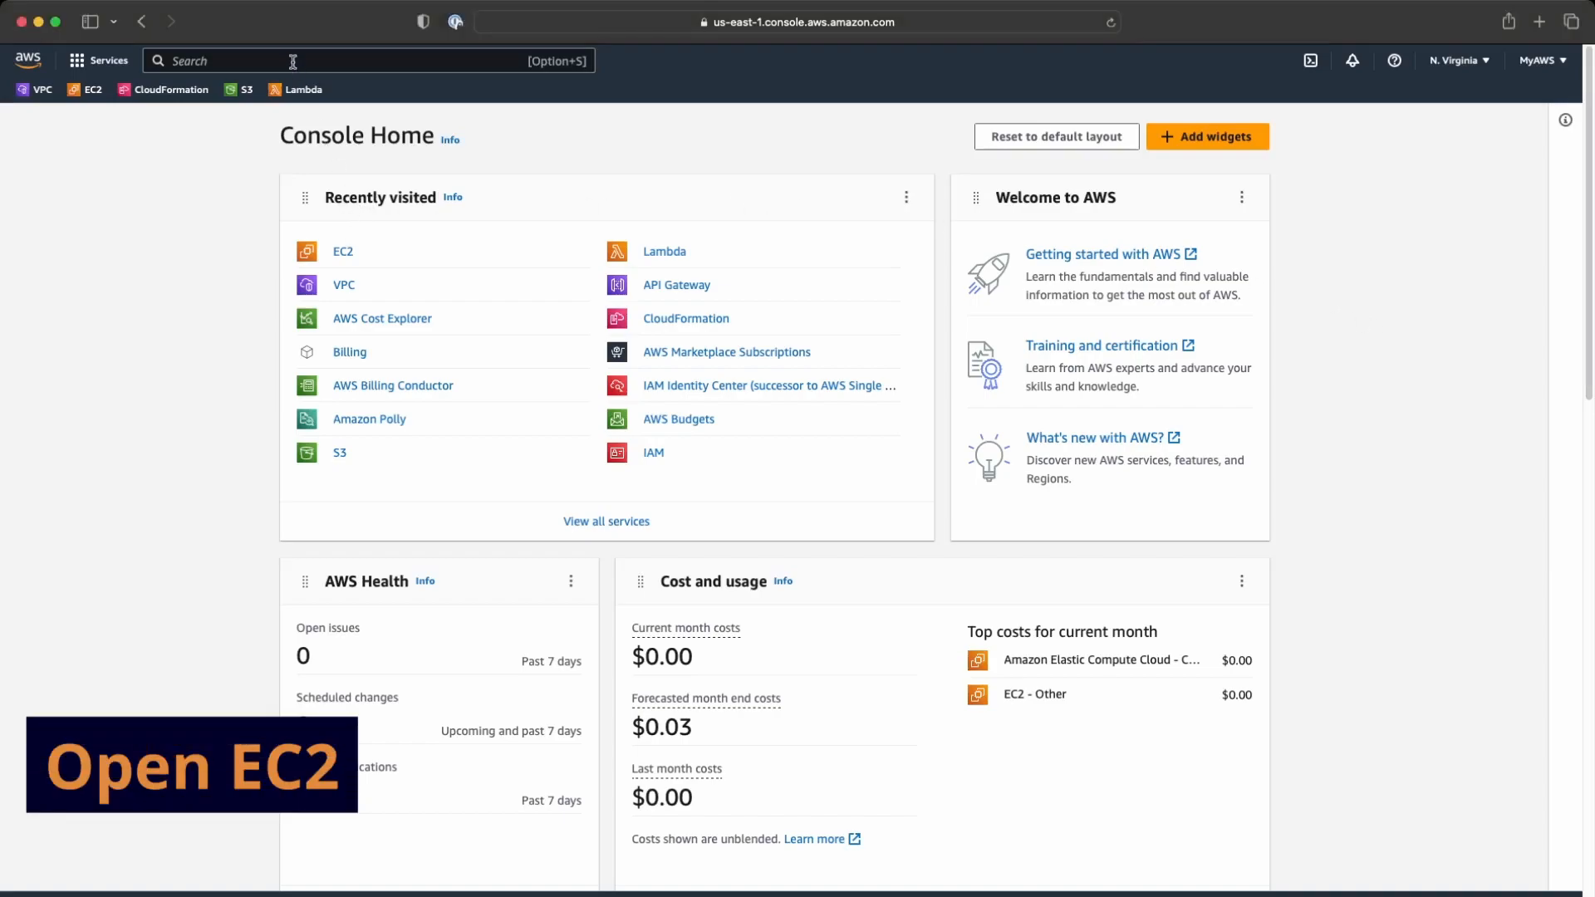
pyautogui.write('ec2')
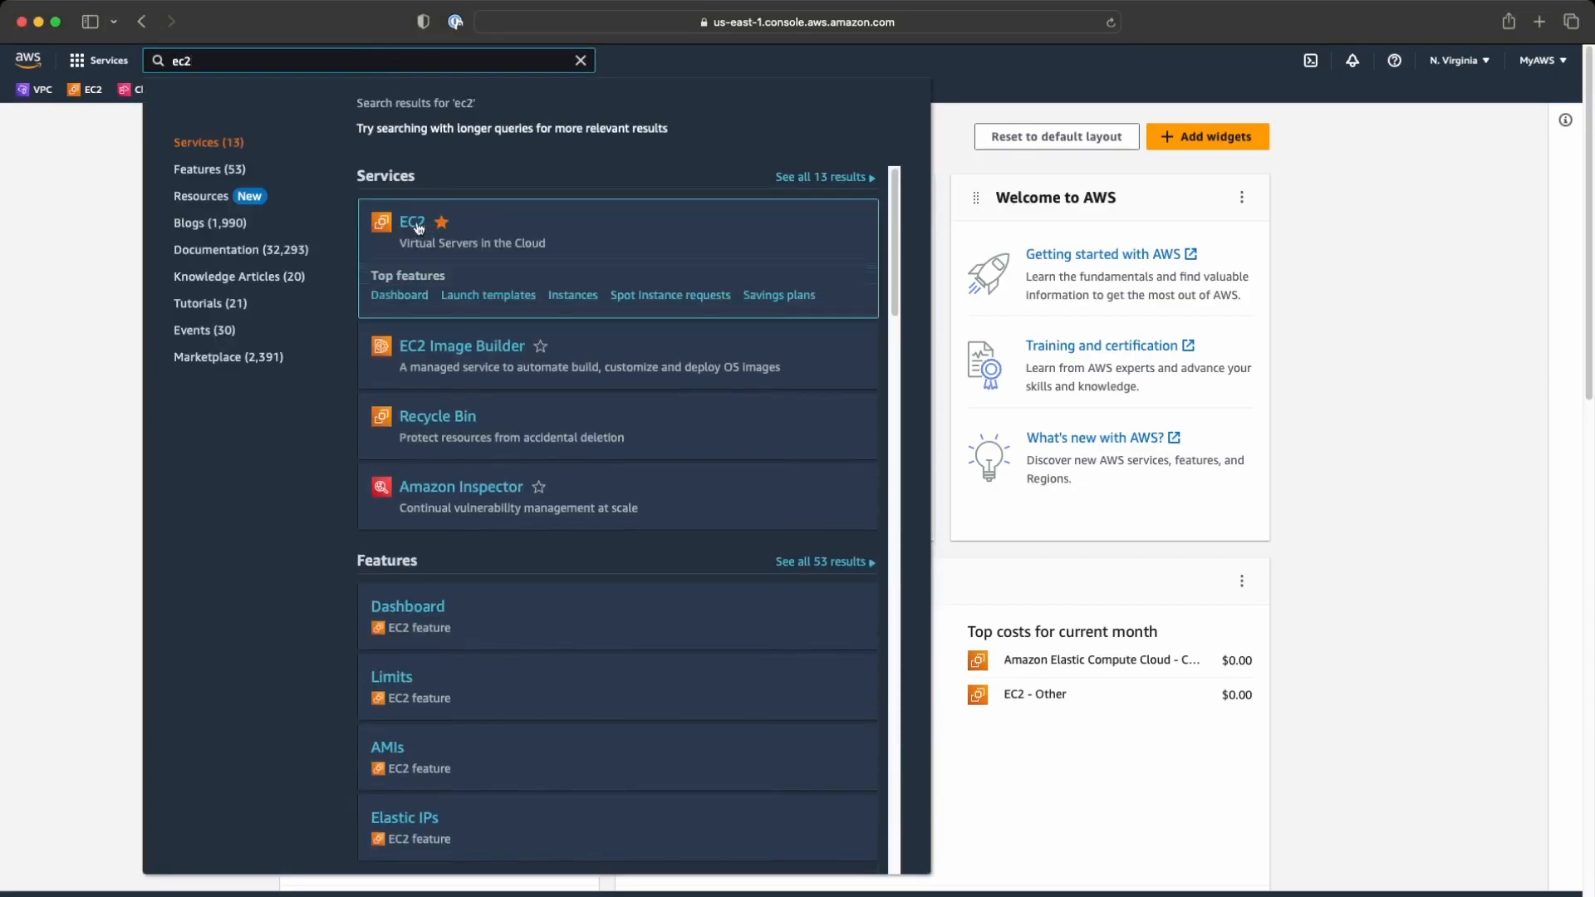
pyautogui.click(428, 224)
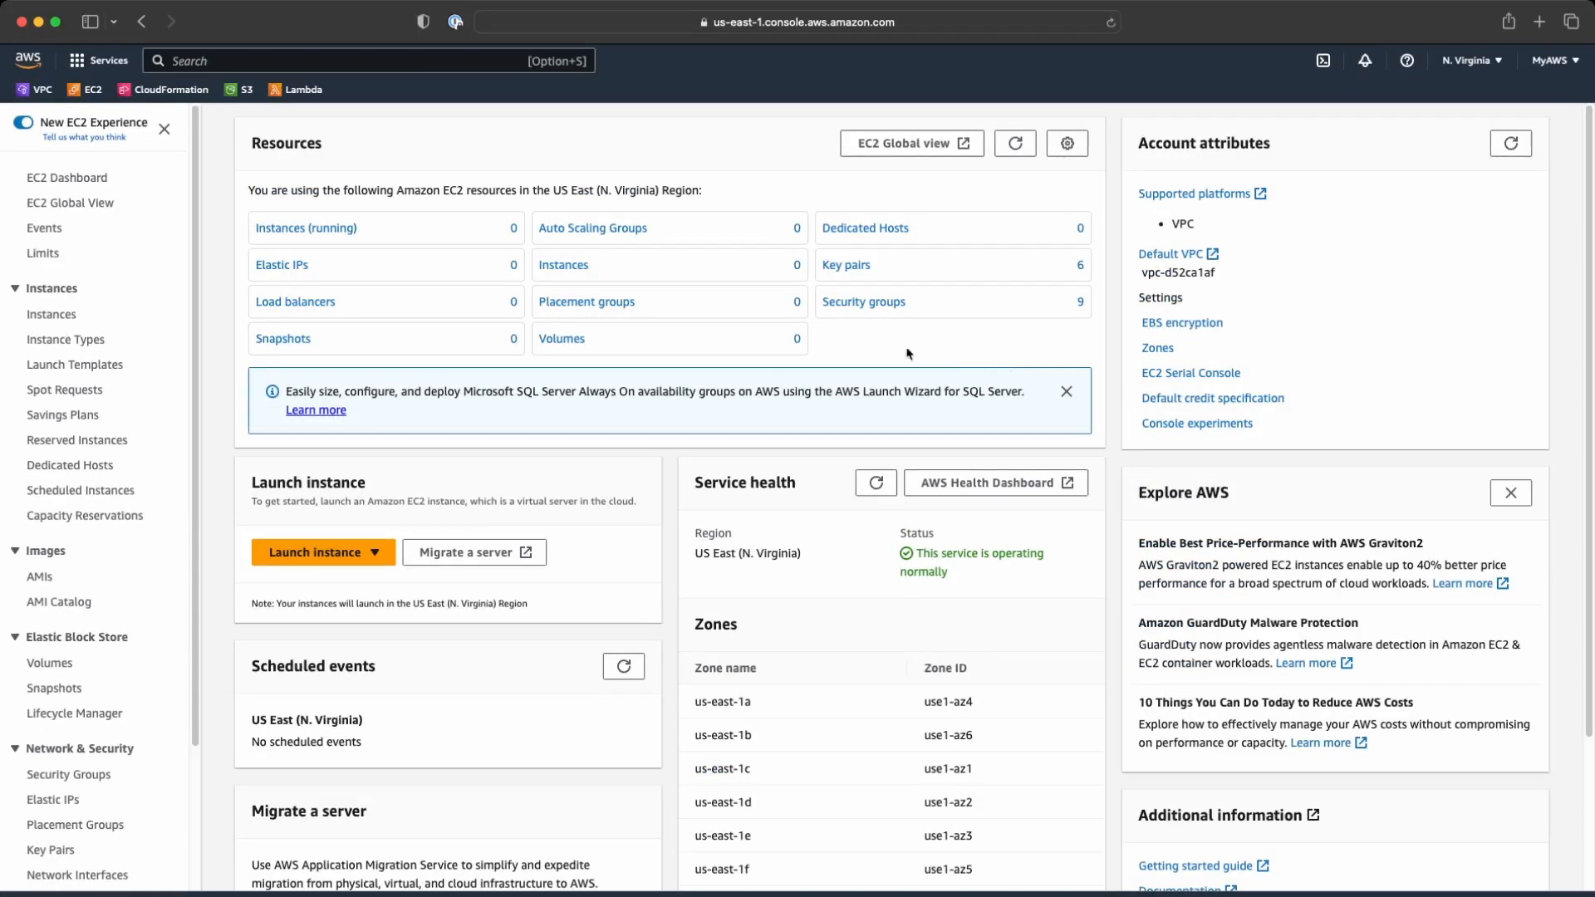
pyautogui.click(382, 558)
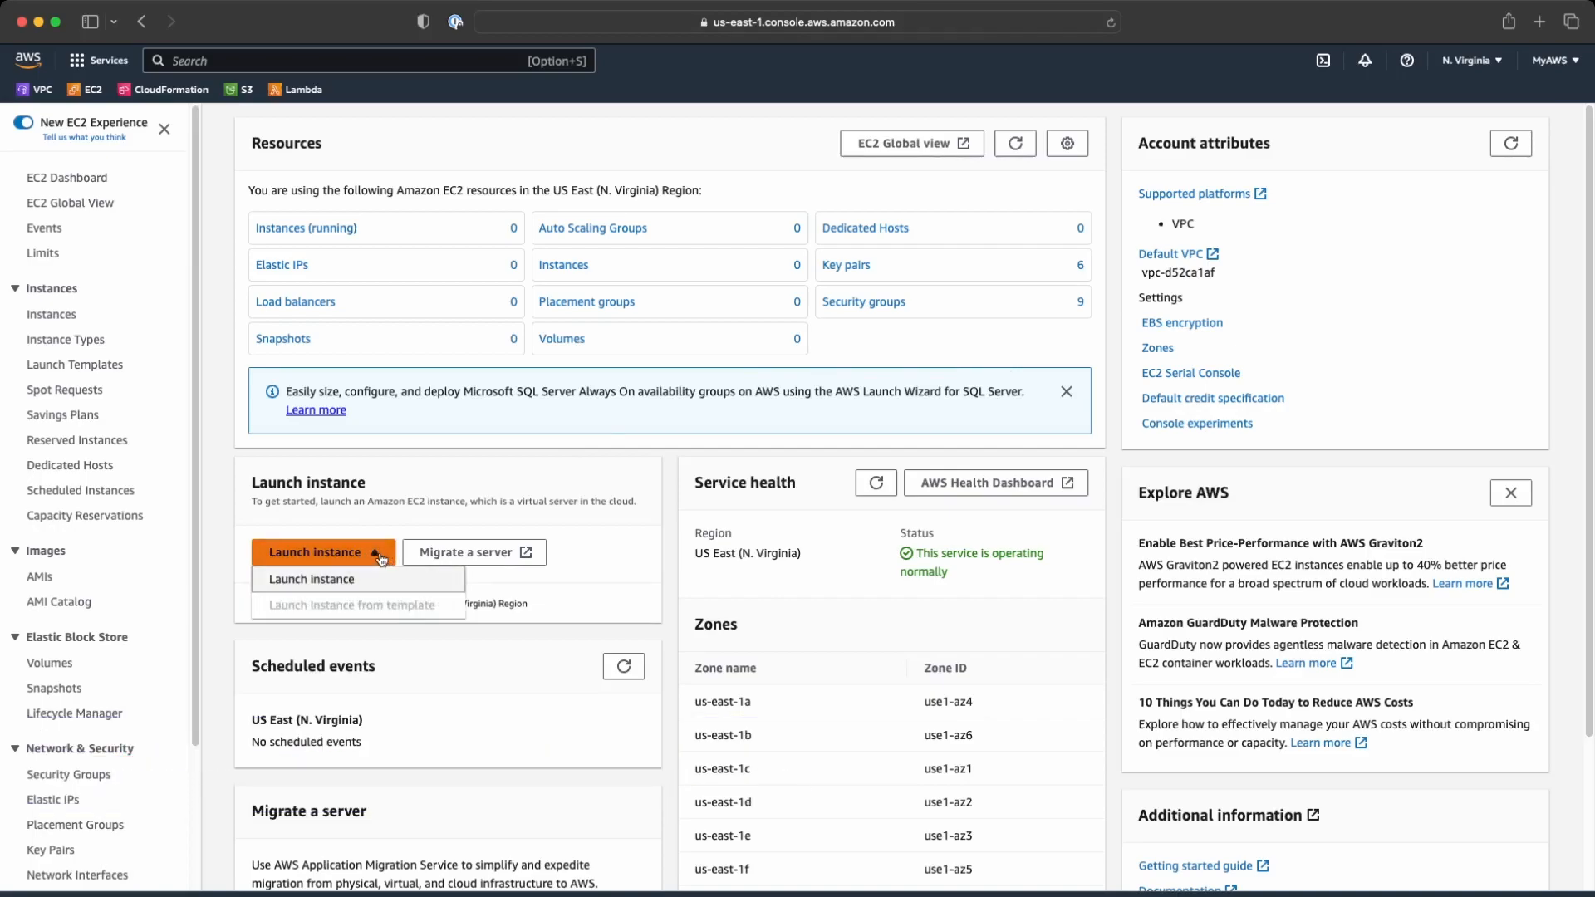
pyautogui.click(378, 585)
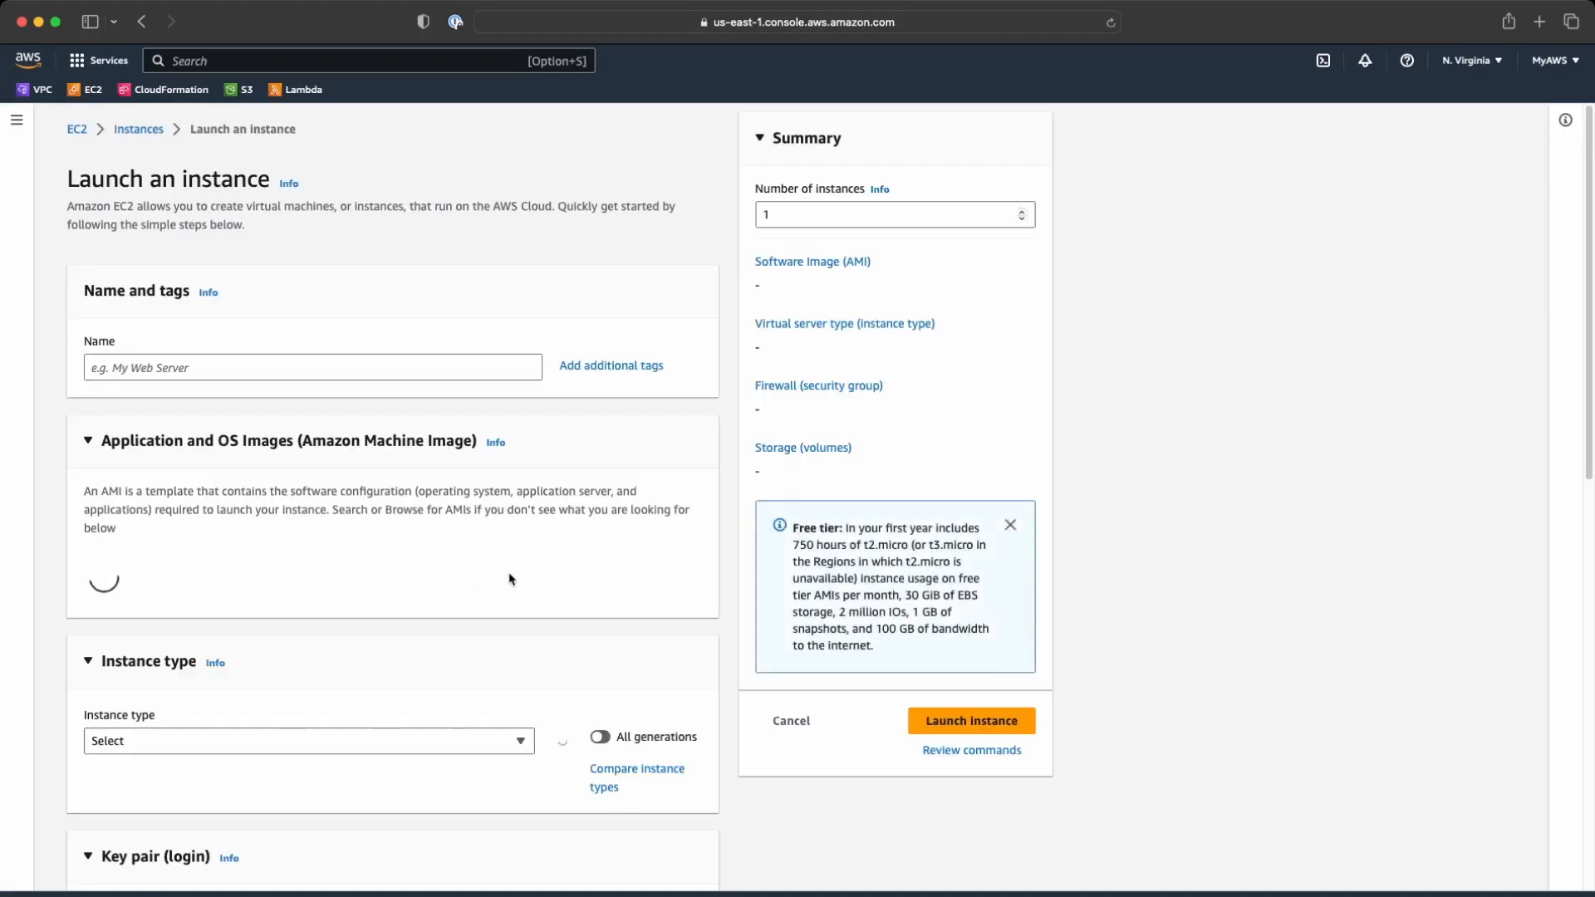
# Name the instance my-rdp-server and choose Windows as its quick-start operating system image
pyautogui.scroll(-2, 515, 307)
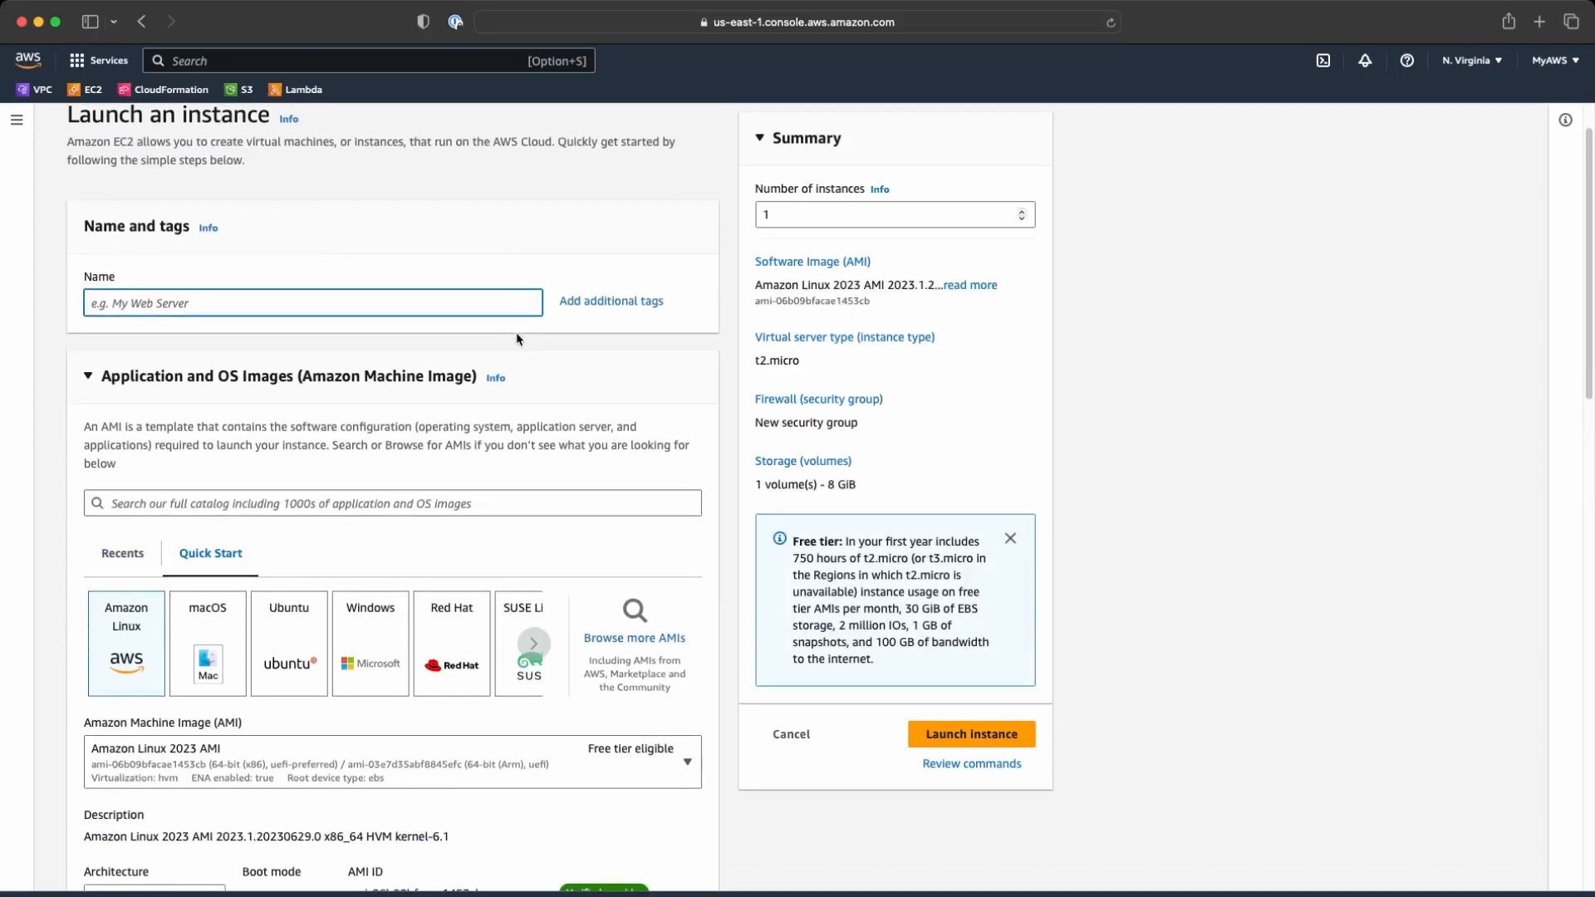
pyautogui.write('my-rdp-server')
pyautogui.scroll(-8, 668, 370)
pyautogui.scroll(3, 675, 358)
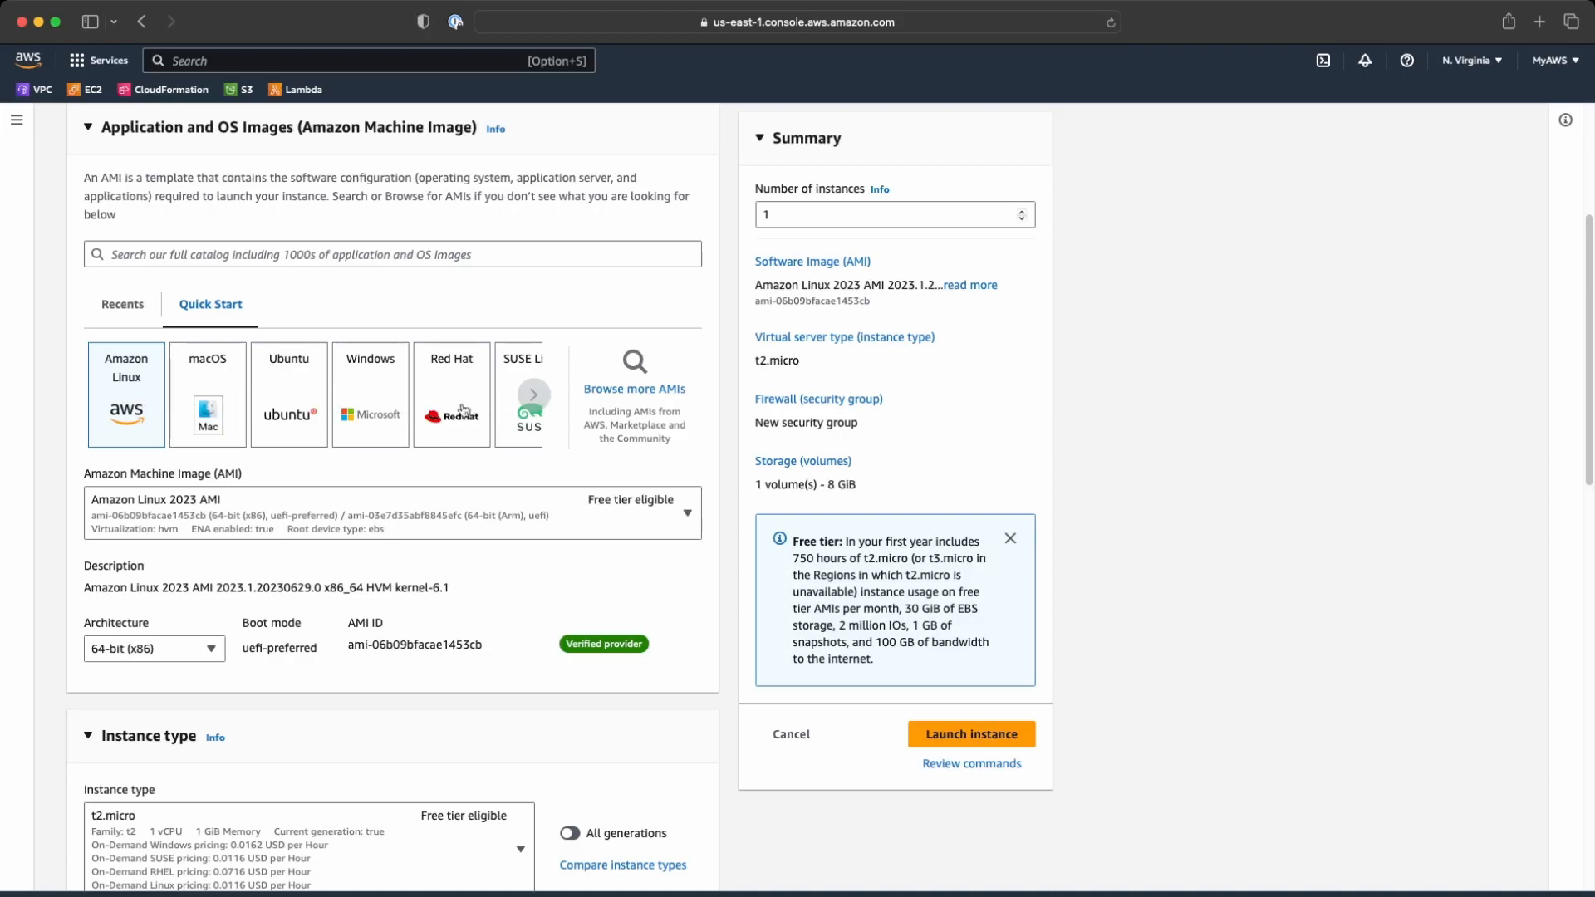
pyautogui.click(378, 394)
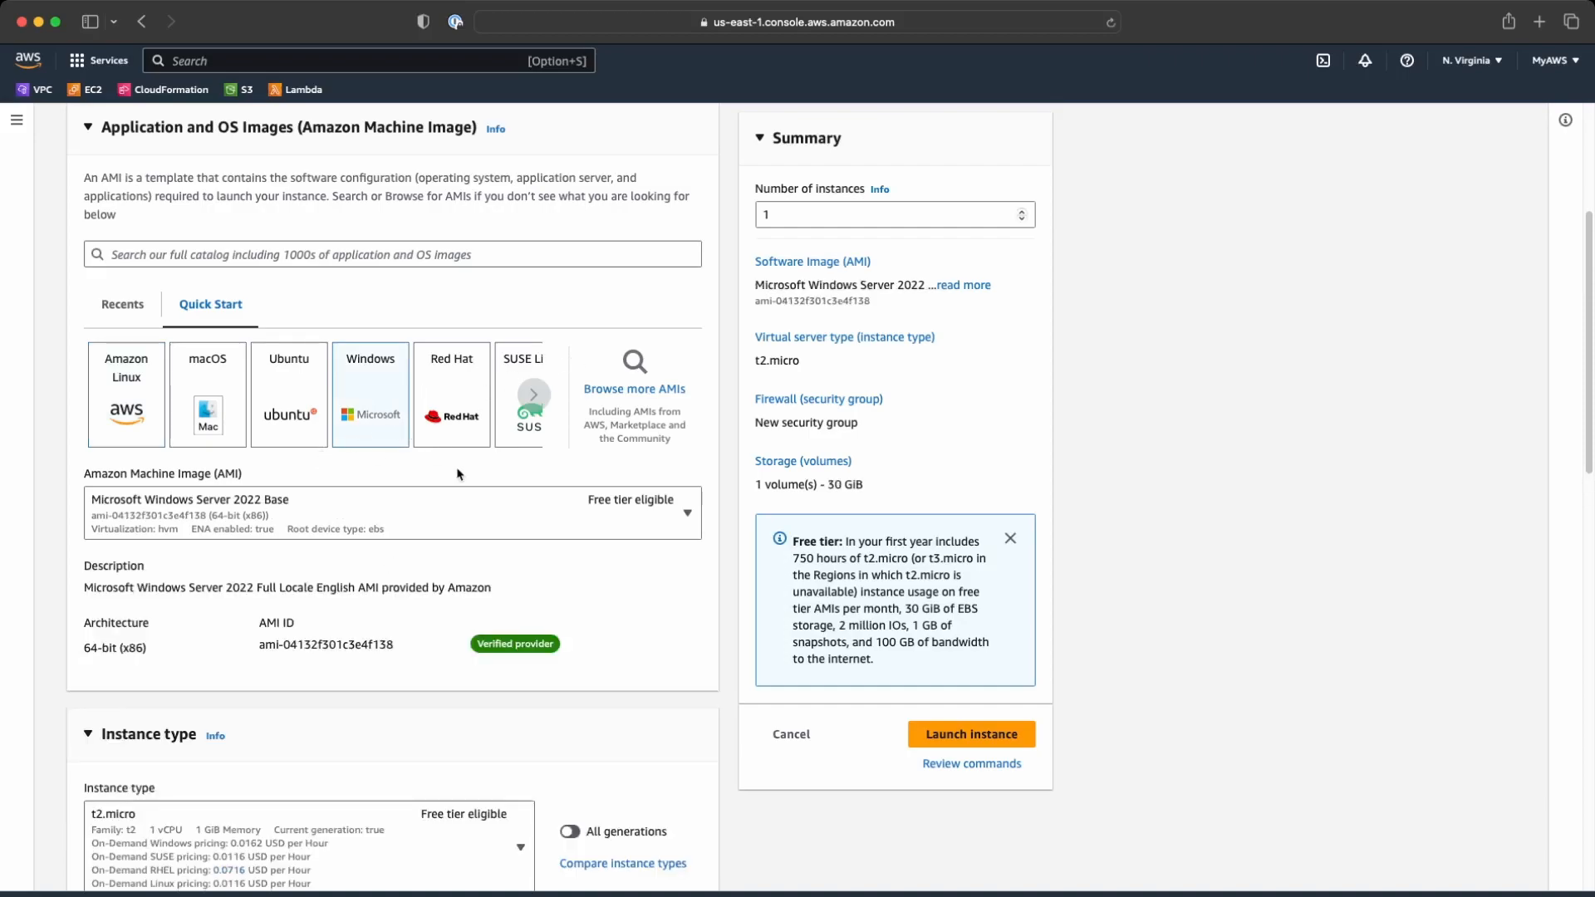
# Examine the available Windows Server machine images and their free tier eligibility, keeping Microsoft Windows Server 2022 Base
pyautogui.scroll(-1, 455, 470)
pyautogui.scroll(-1, 453, 471)
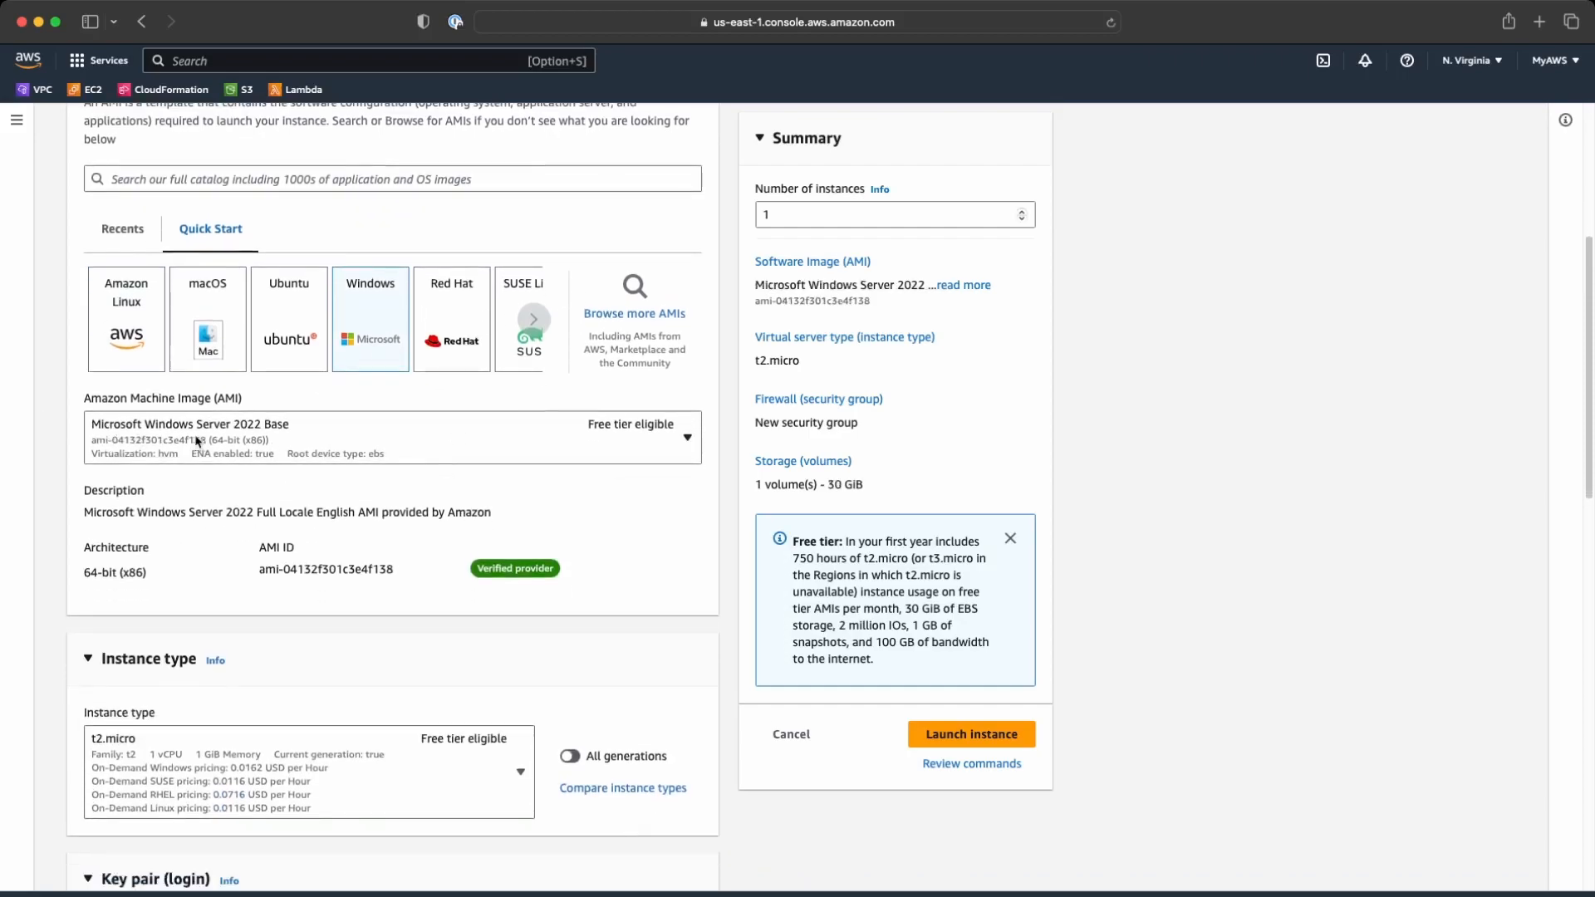
pyautogui.click(686, 439)
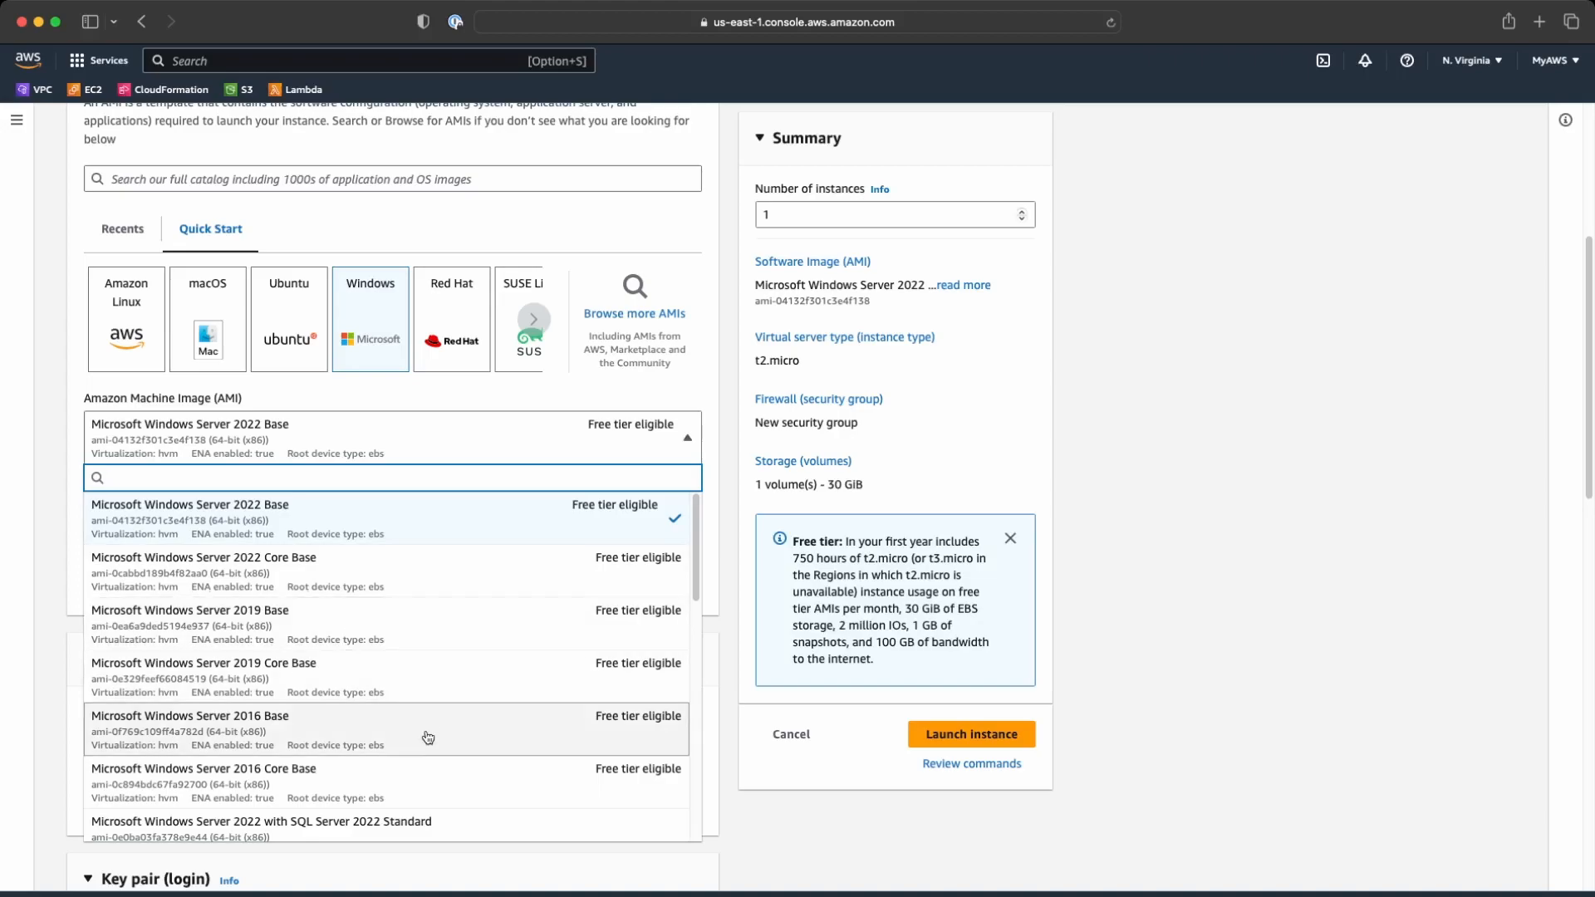
pyautogui.scroll(-1, 448, 720)
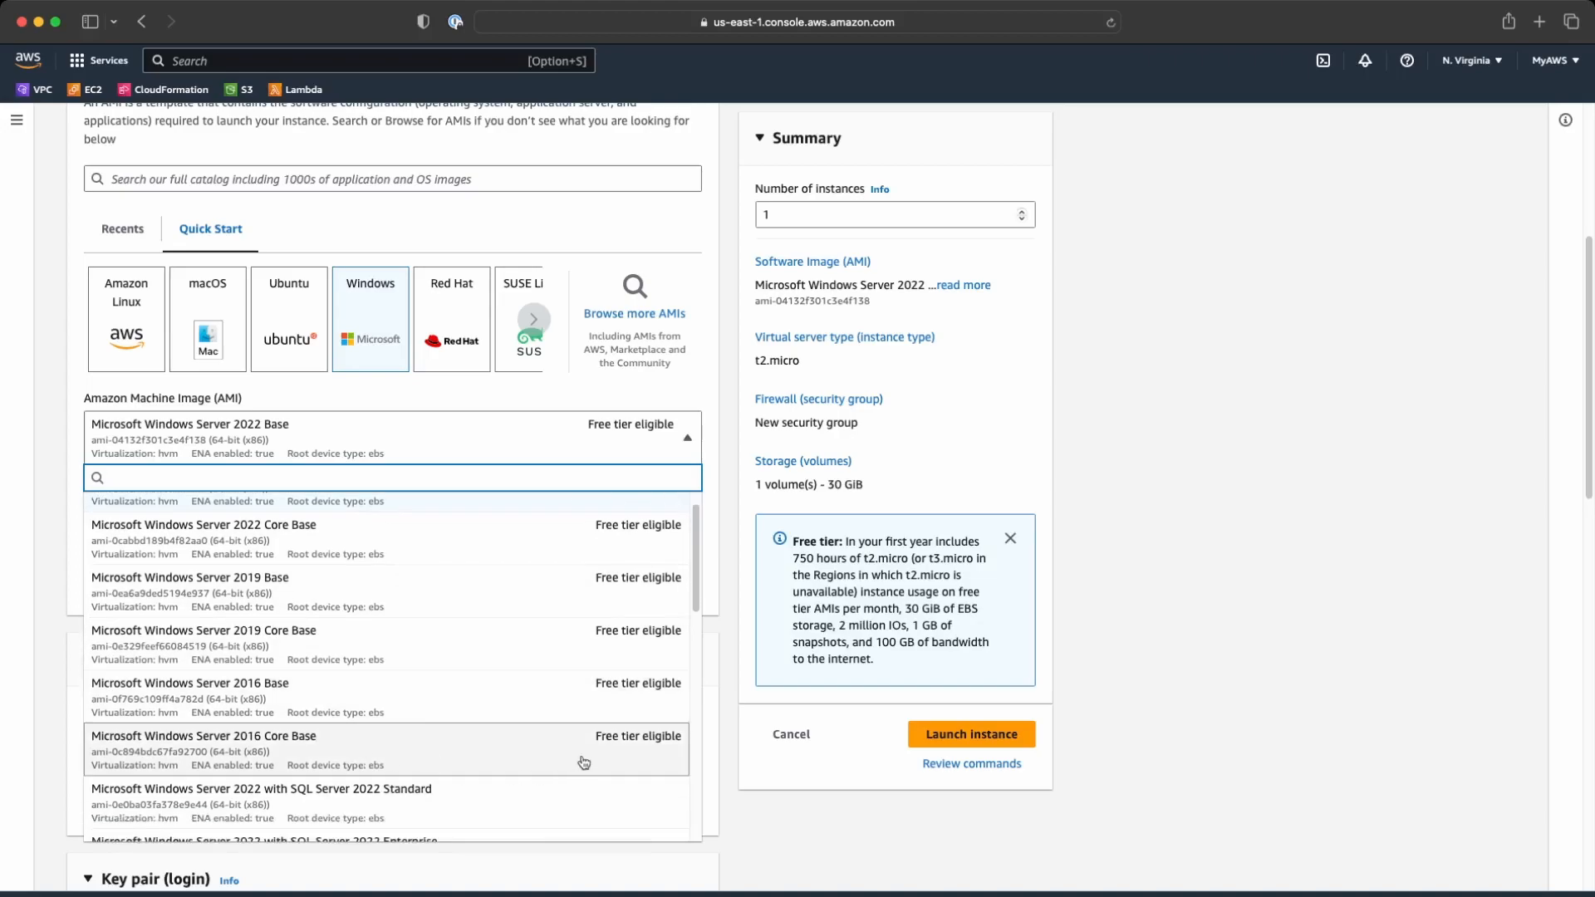
pyautogui.scroll(2, 584, 756)
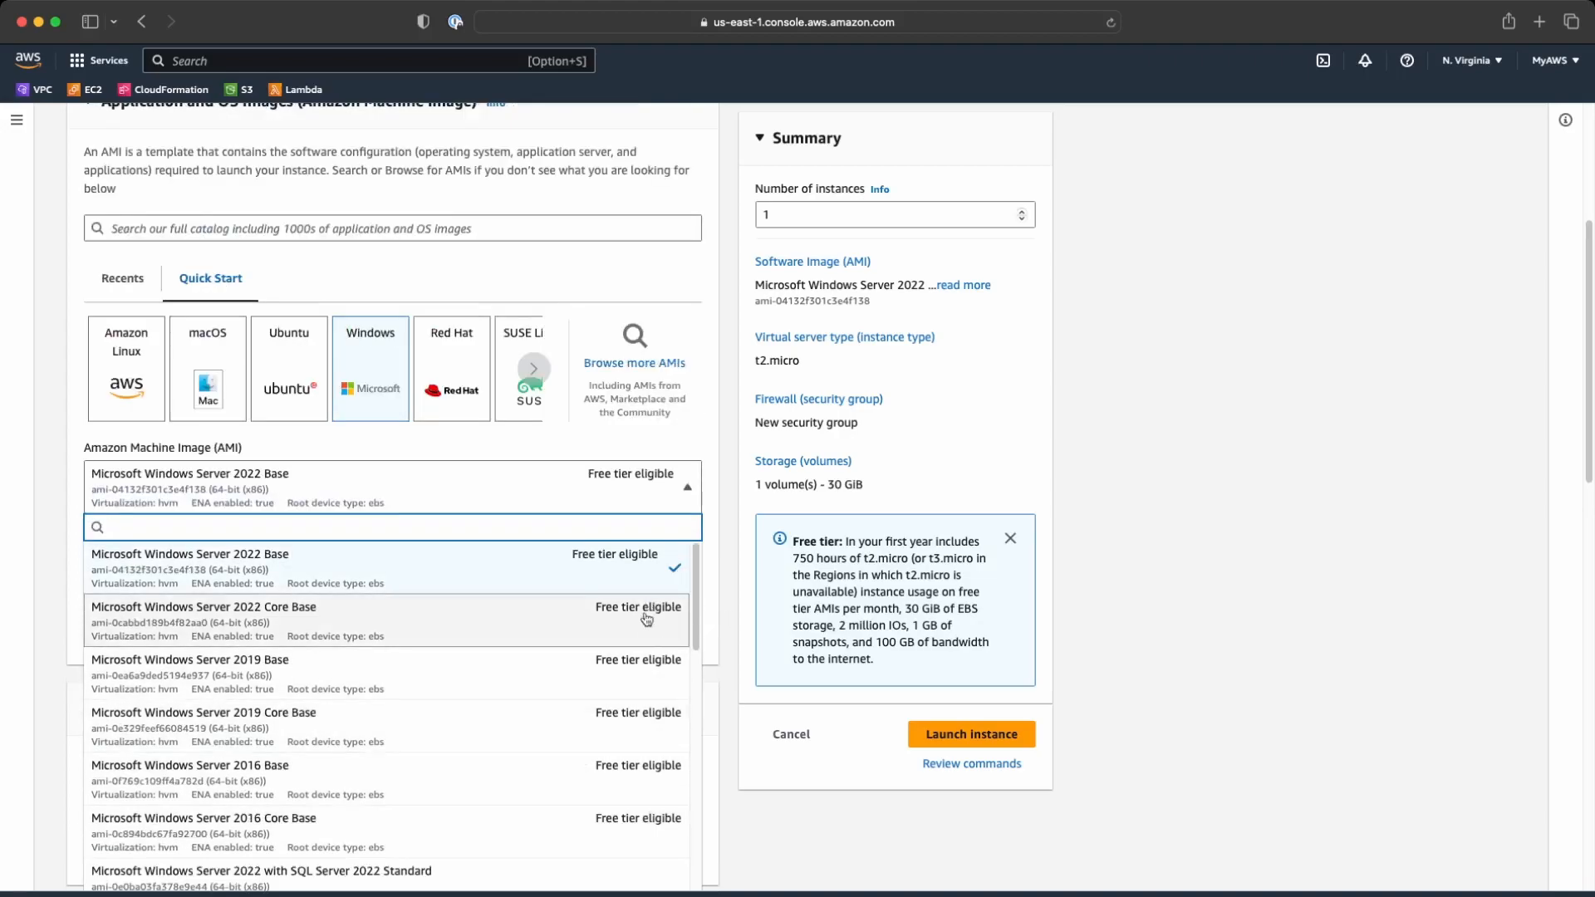
pyautogui.scroll(-1, 639, 811)
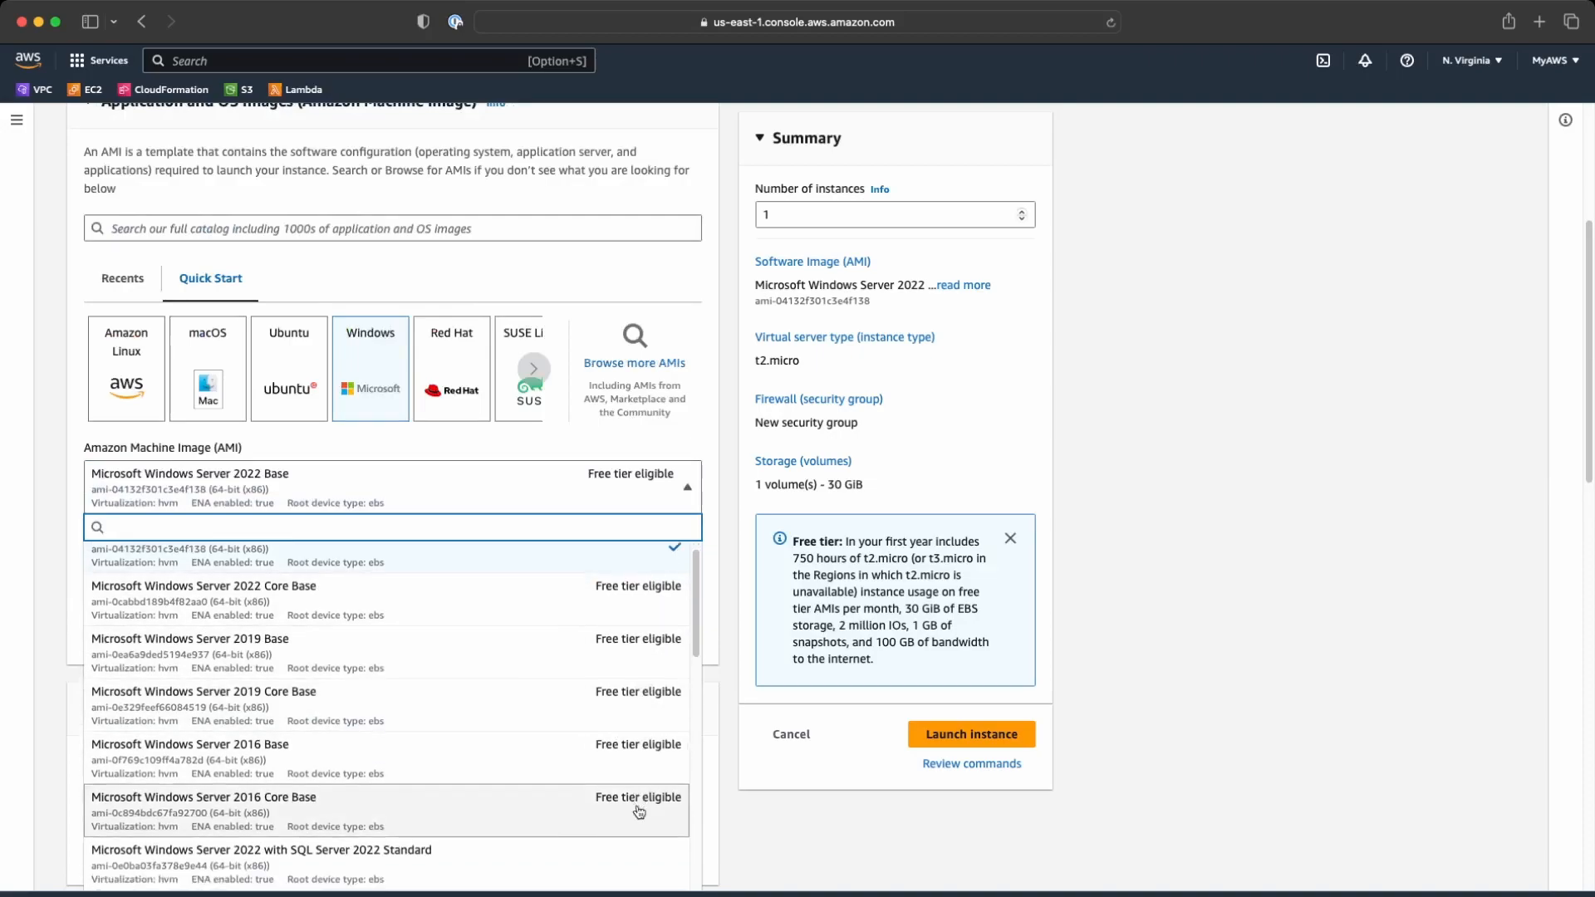
pyautogui.scroll(-5, 636, 806)
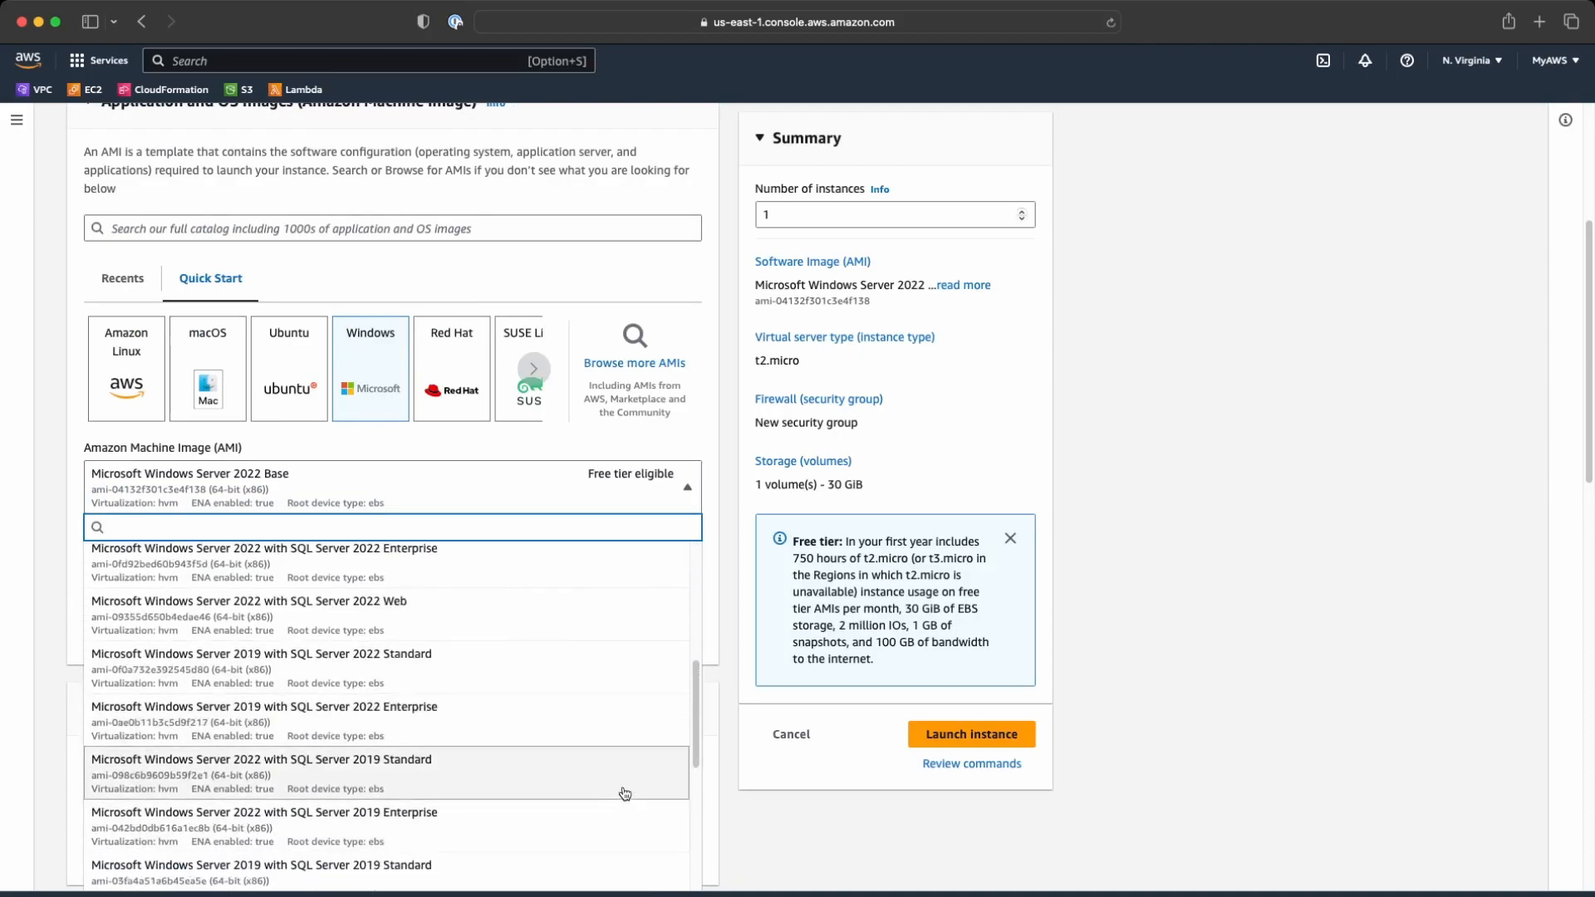
pyautogui.scroll(5, 624, 795)
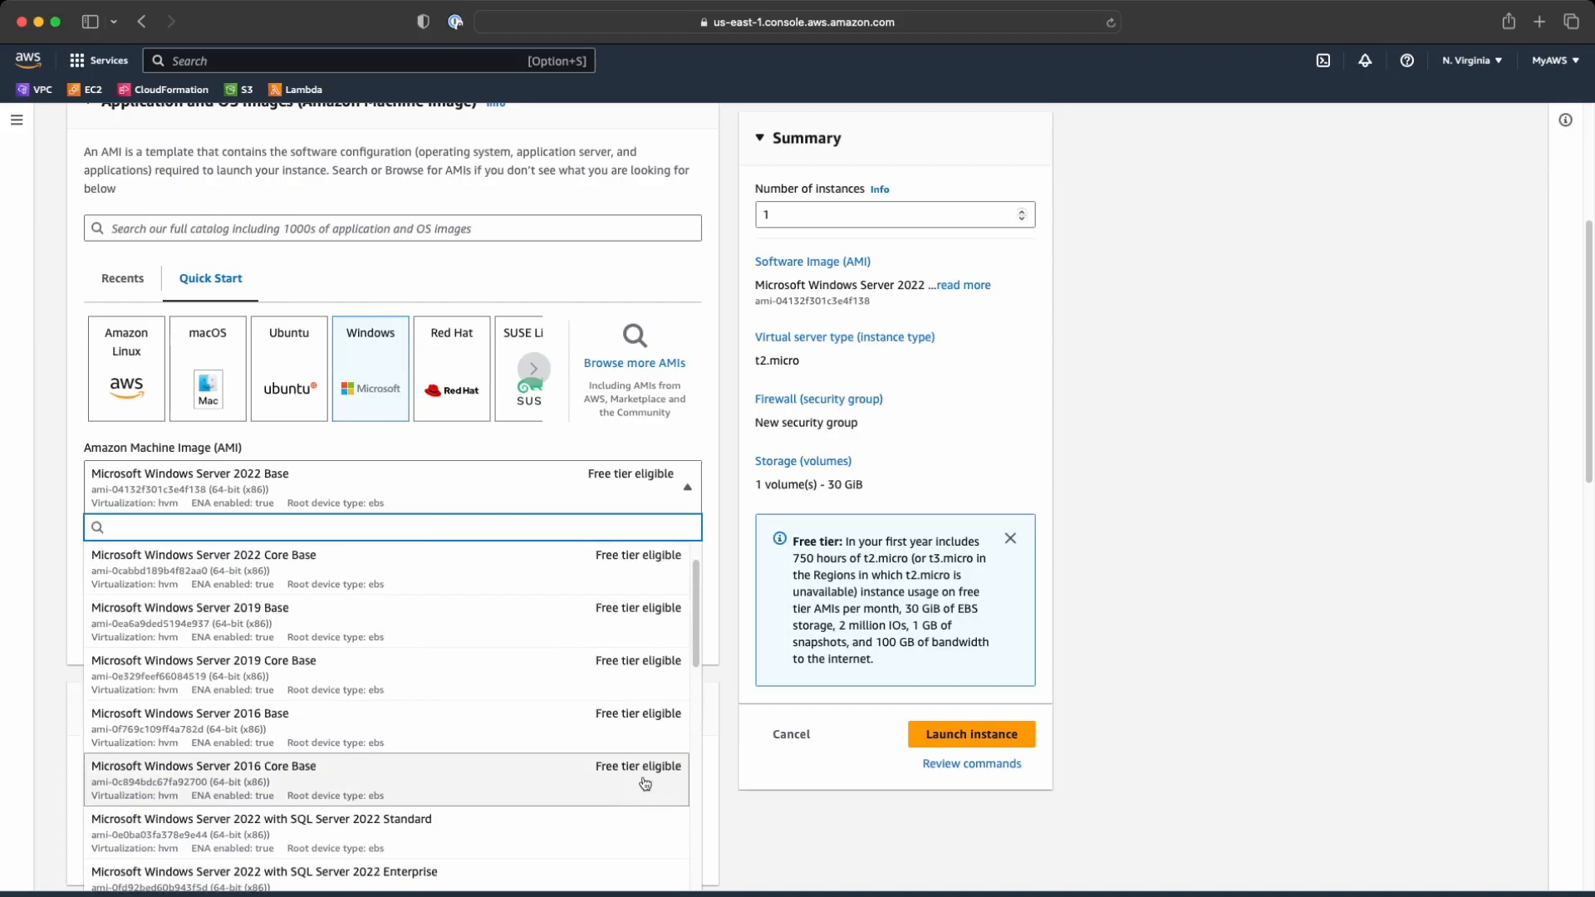
pyautogui.scroll(1, 644, 783)
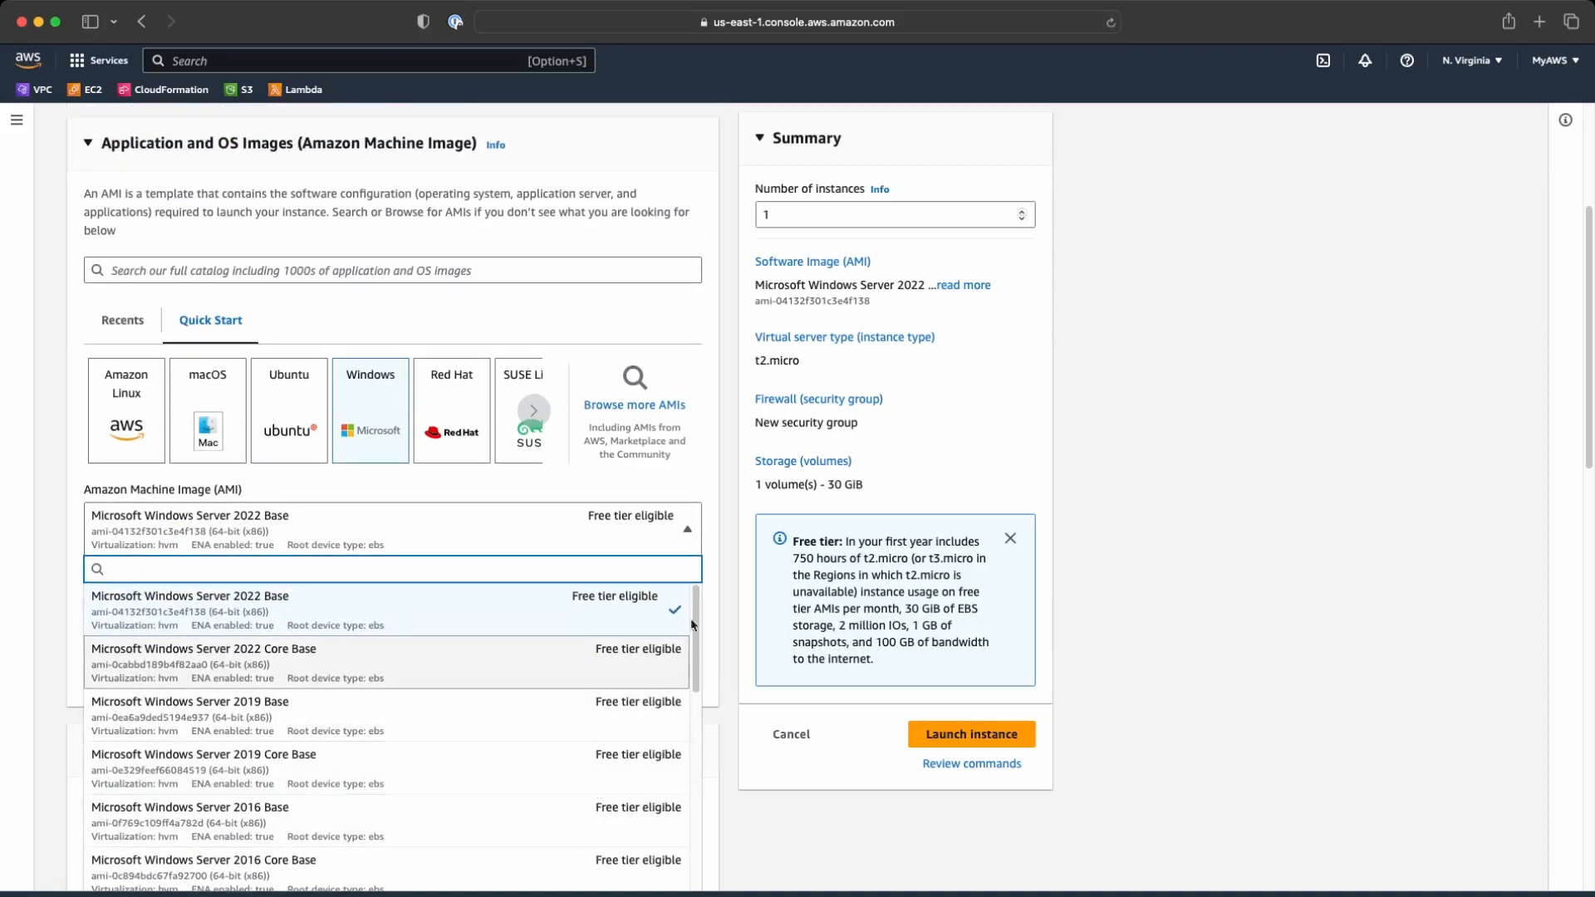
pyautogui.click(706, 495)
# Check the available instance types and their pricing, keeping t2.micro
pyautogui.scroll(-6, 557, 396)
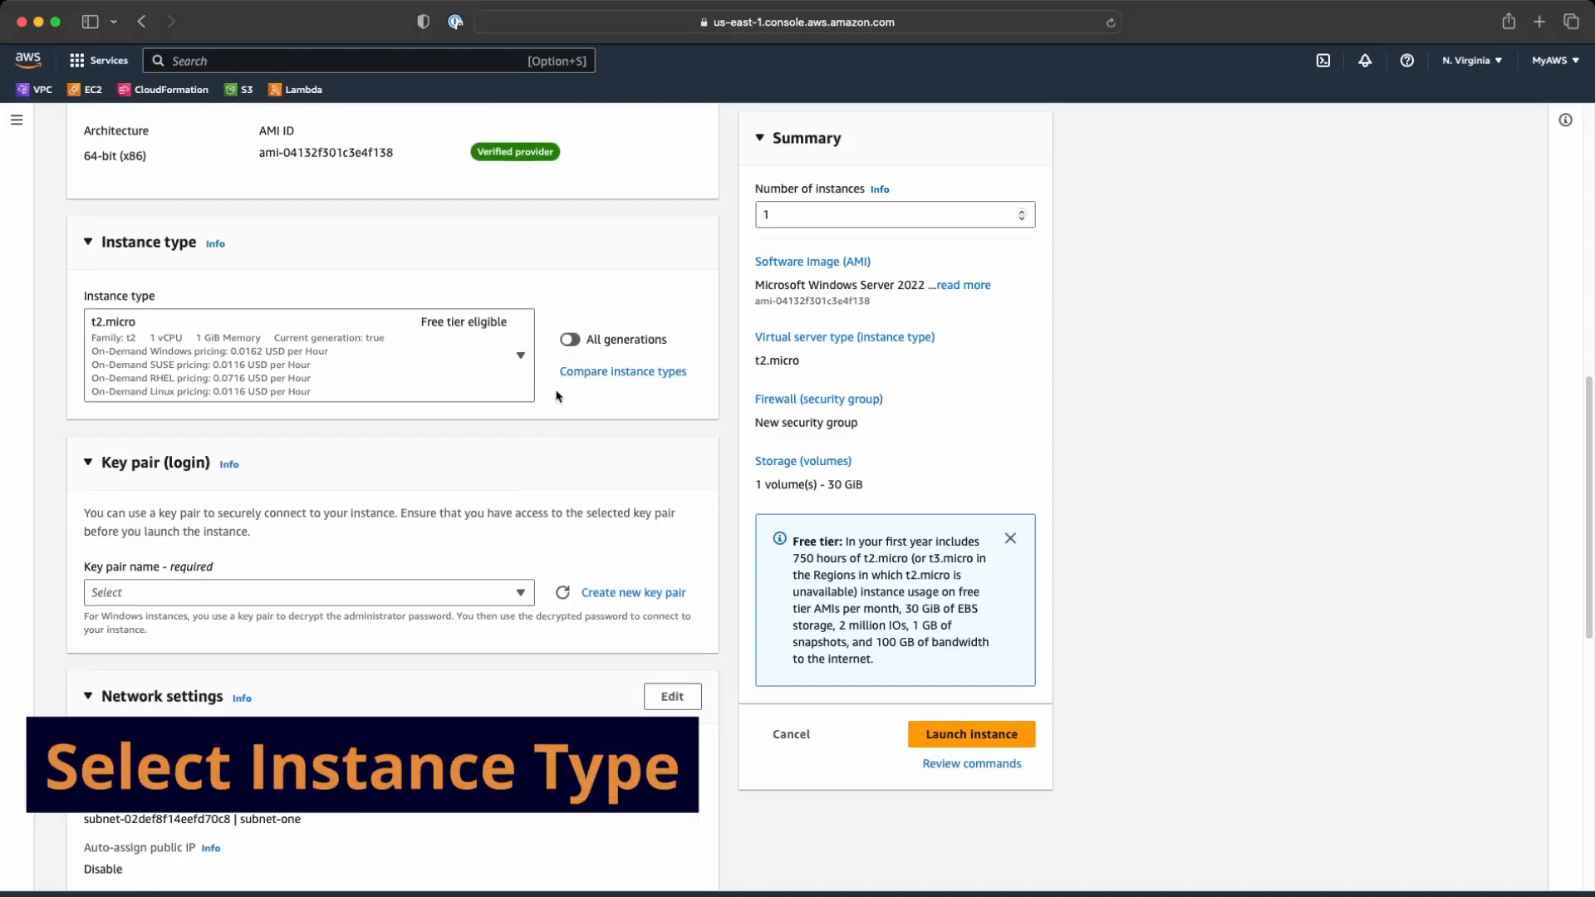
pyautogui.click(521, 357)
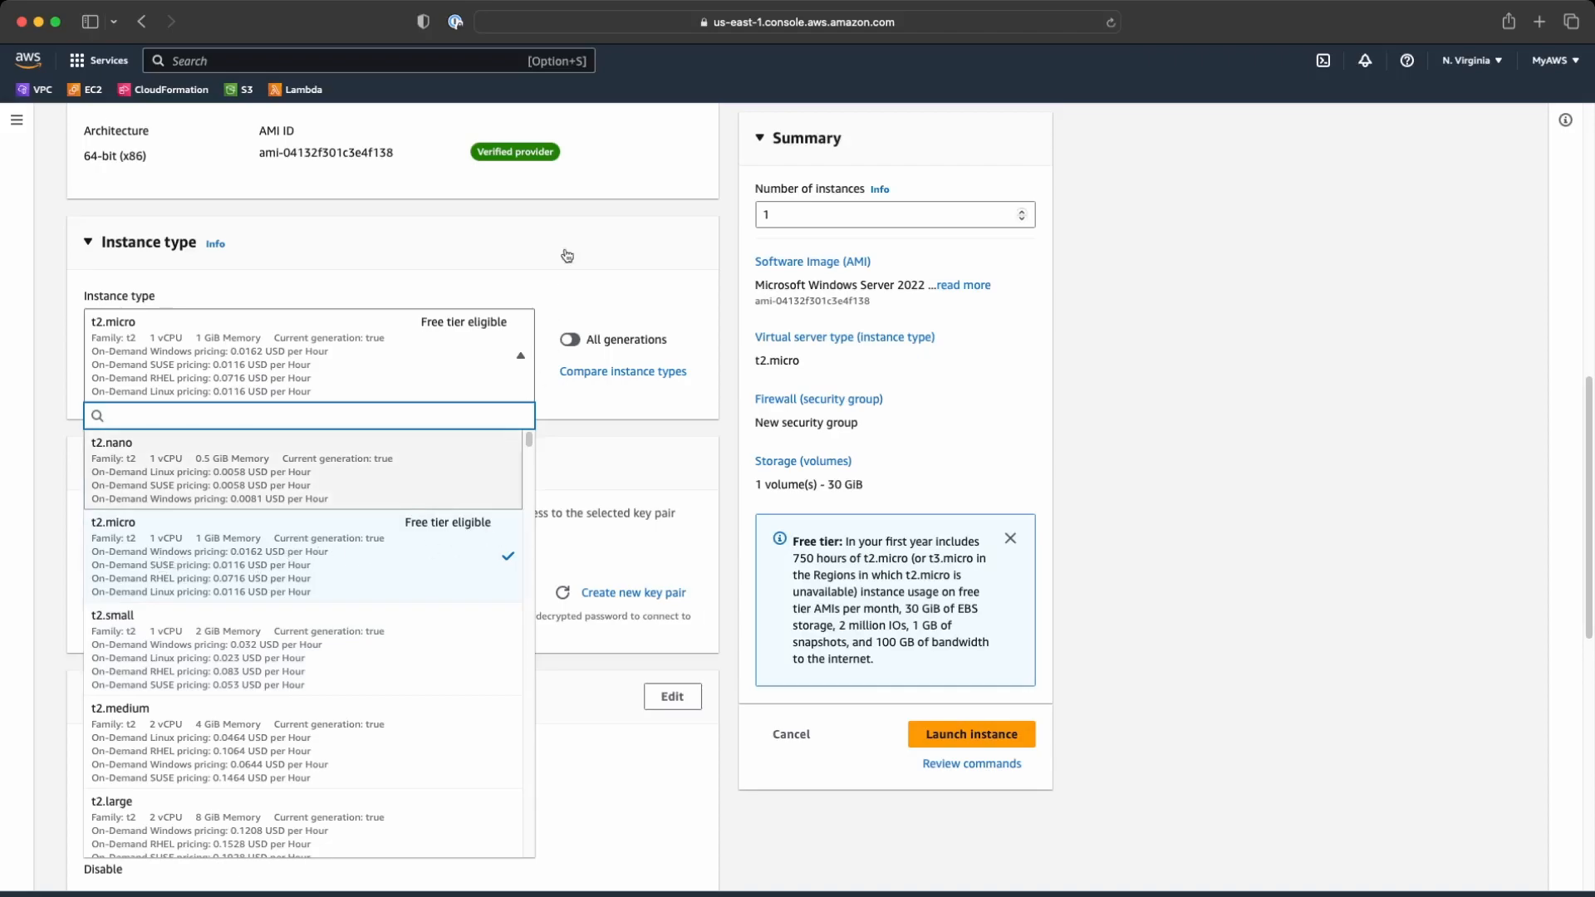
pyautogui.click(573, 294)
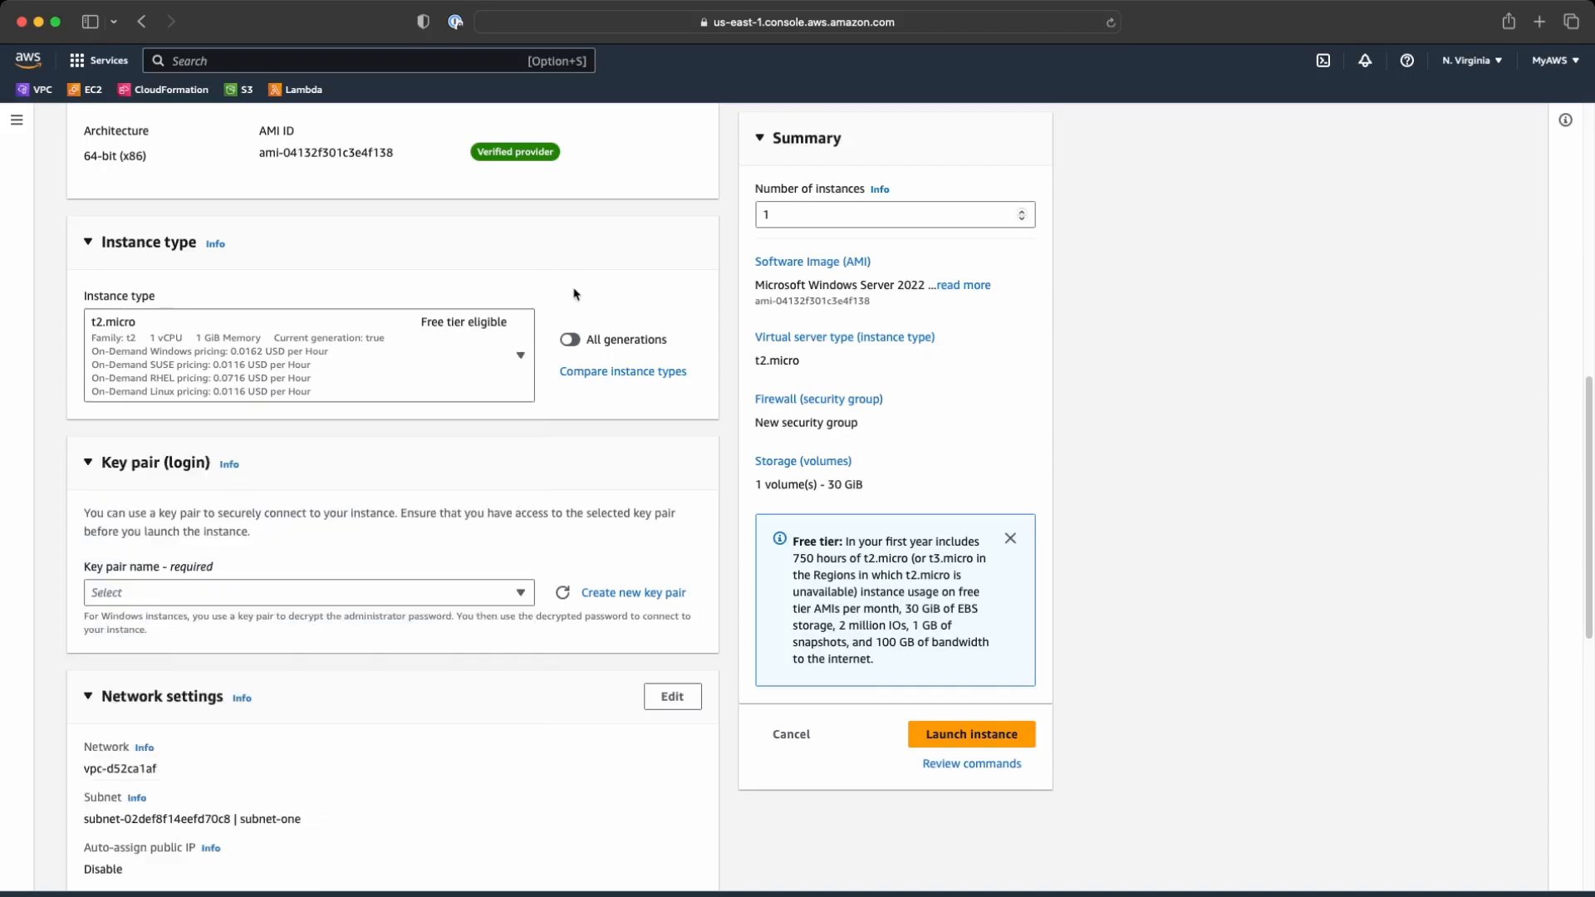
# Assign the existing key pair new-key pair-aws as the instance's login key
pyautogui.scroll(-3, 582, 308)
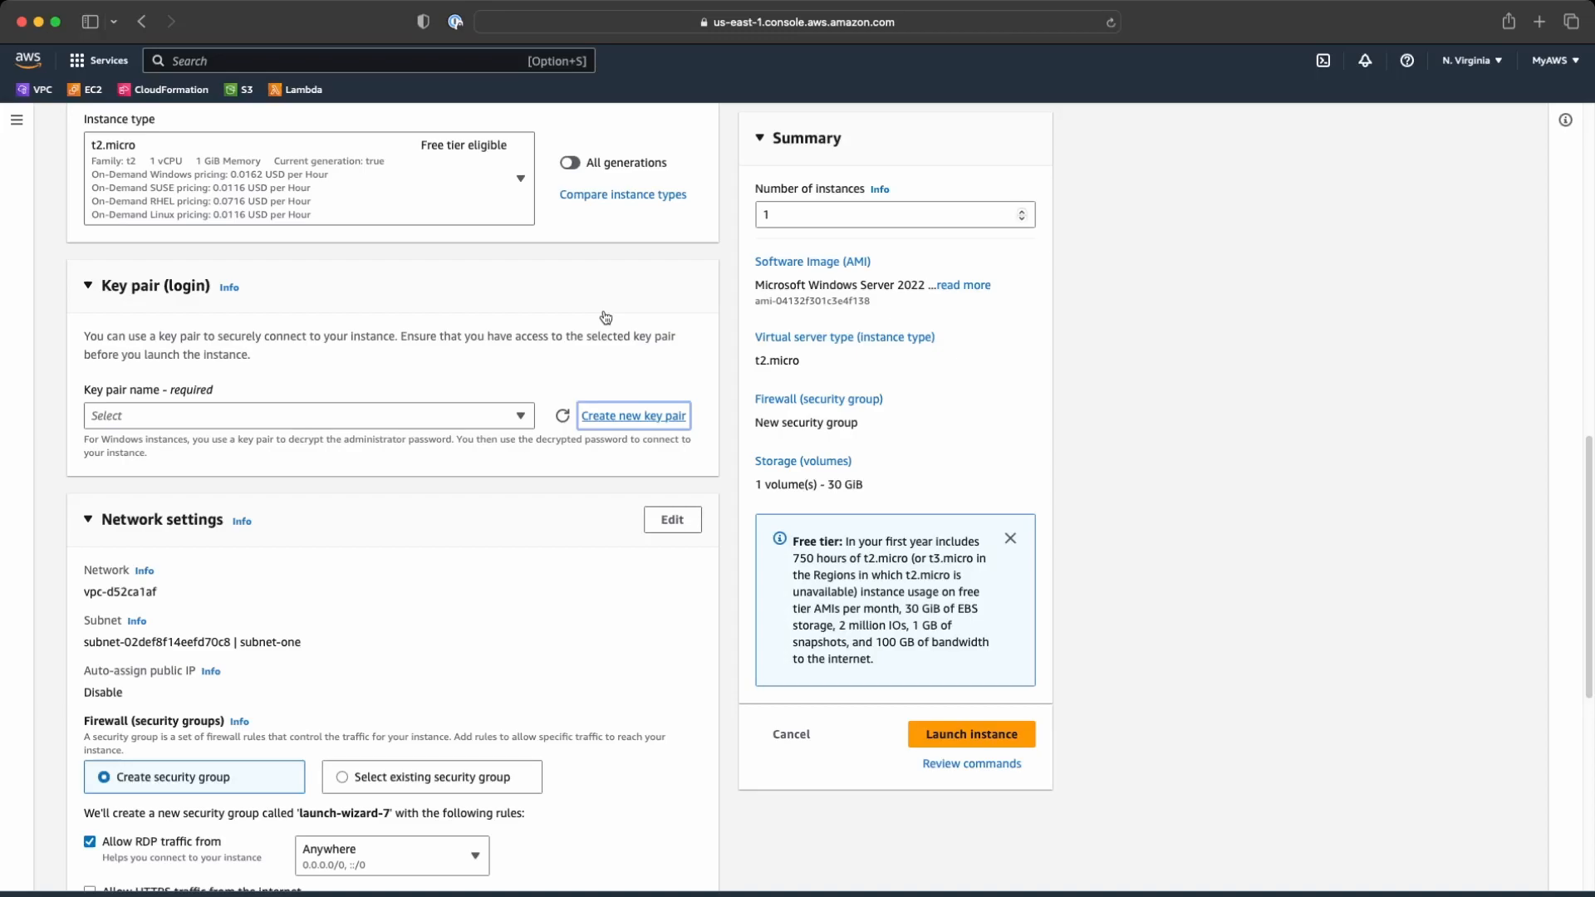
pyautogui.click(633, 419)
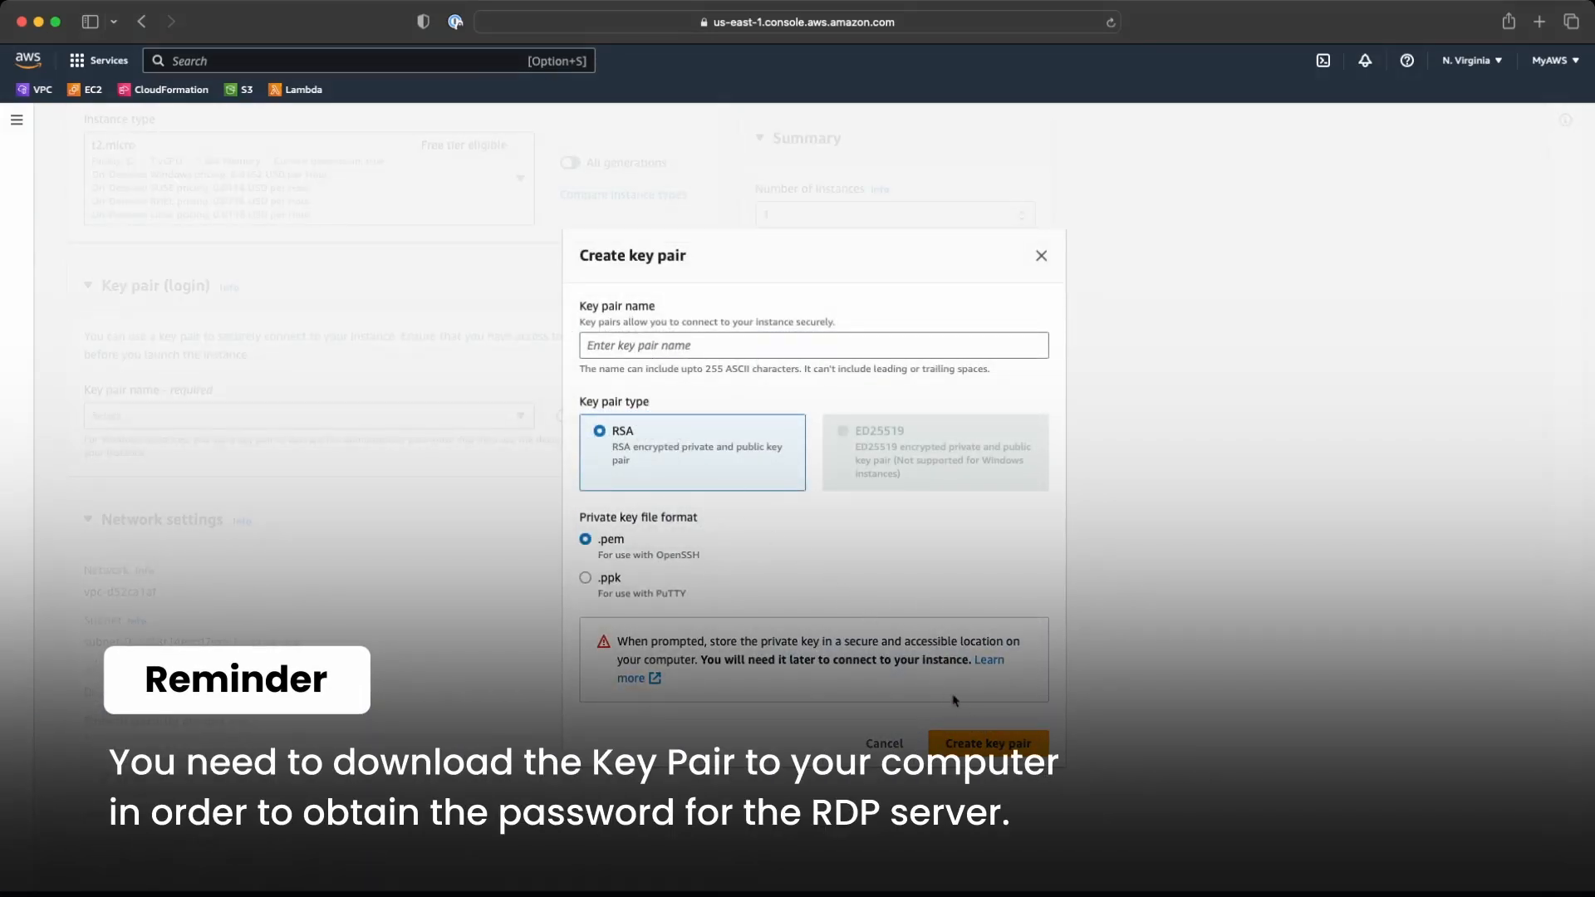
pyautogui.click(893, 746)
pyautogui.click(491, 421)
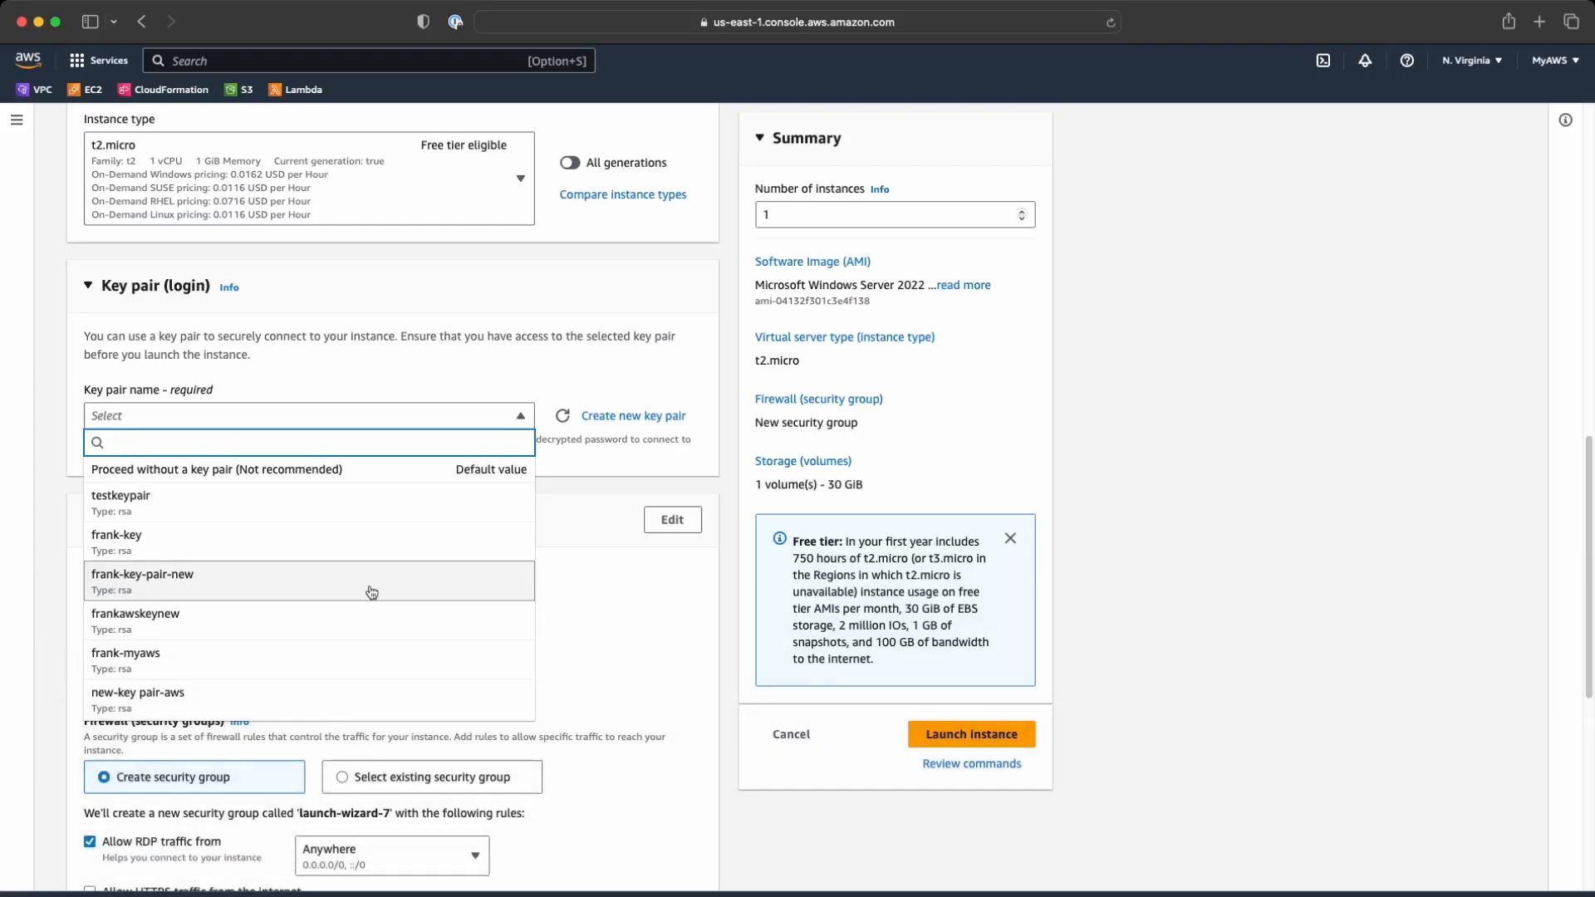
pyautogui.click(363, 694)
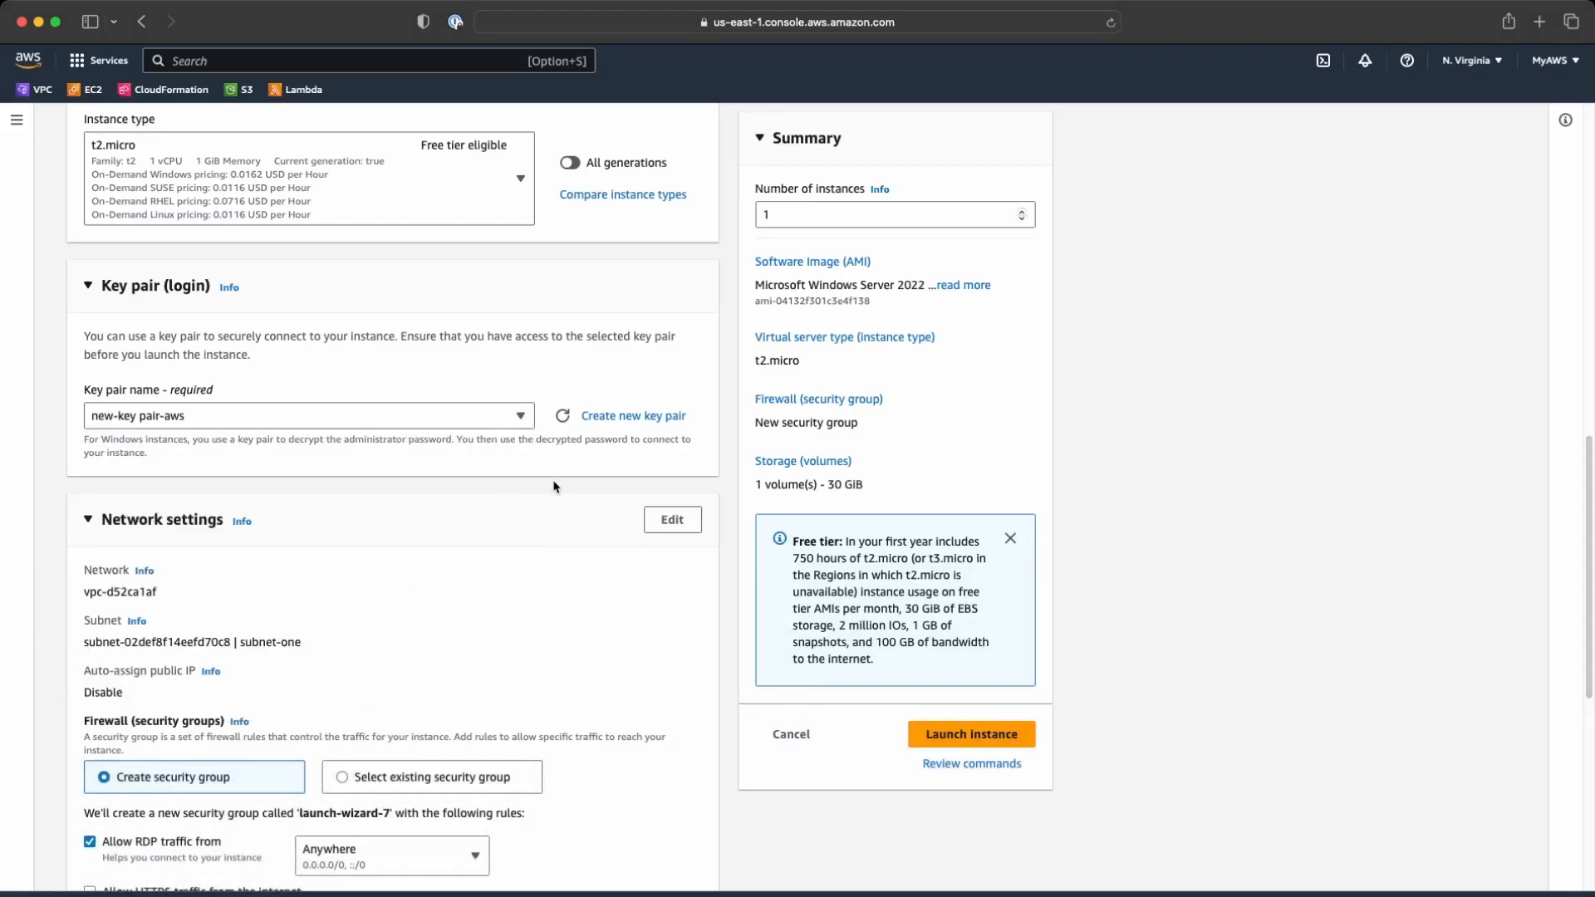
# Edit the network settings to enable auto-assignment of a public IP
pyautogui.scroll(-5, 569, 488)
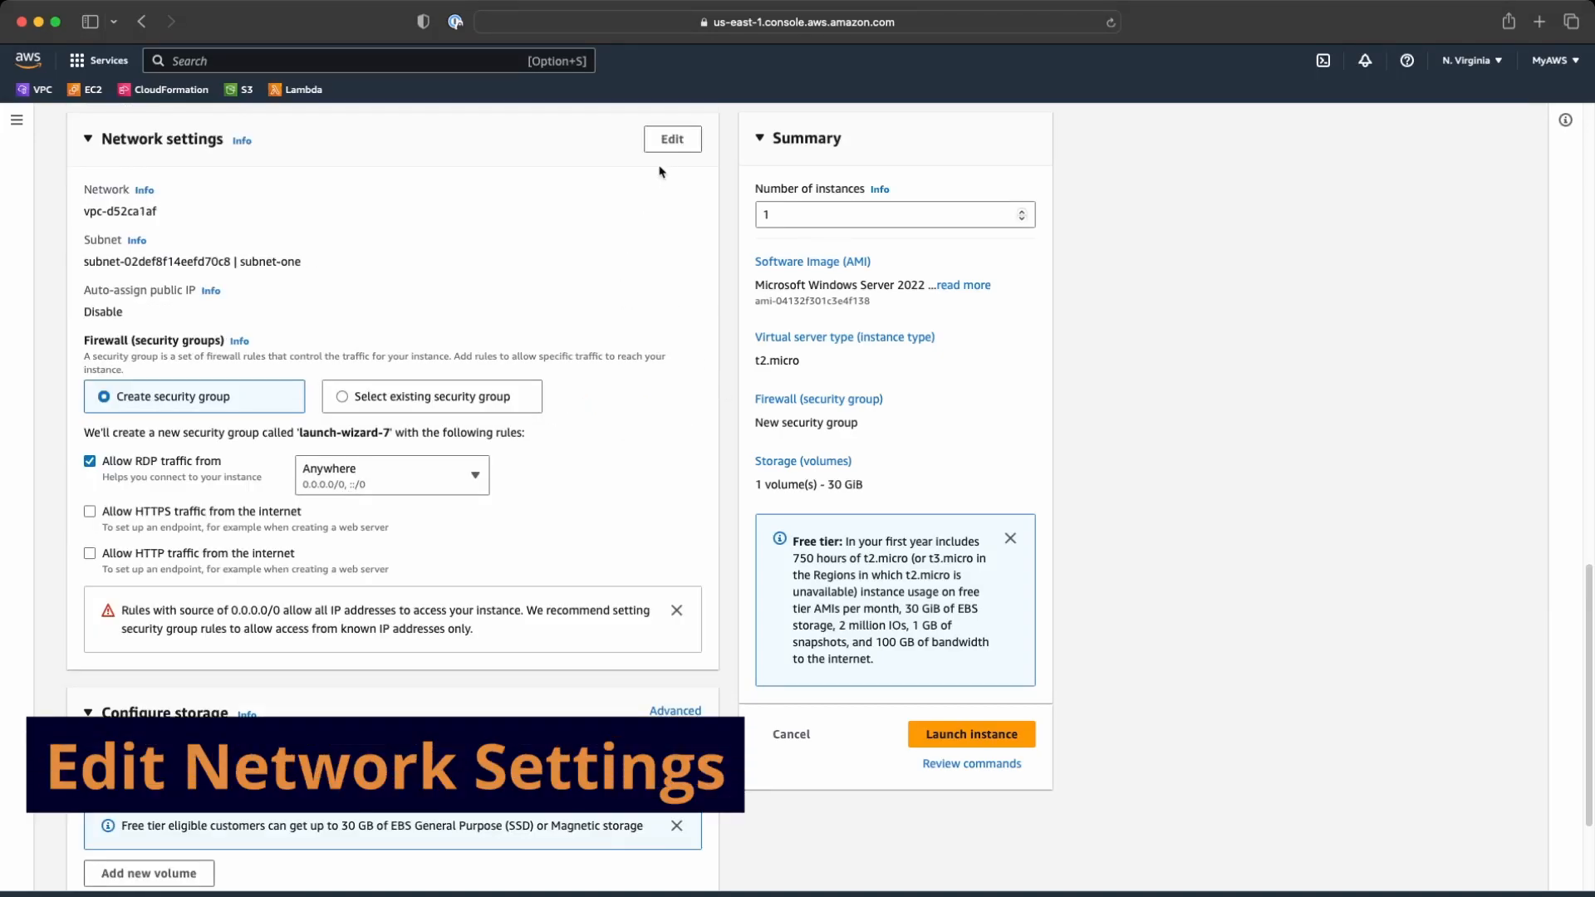
pyautogui.click(670, 140)
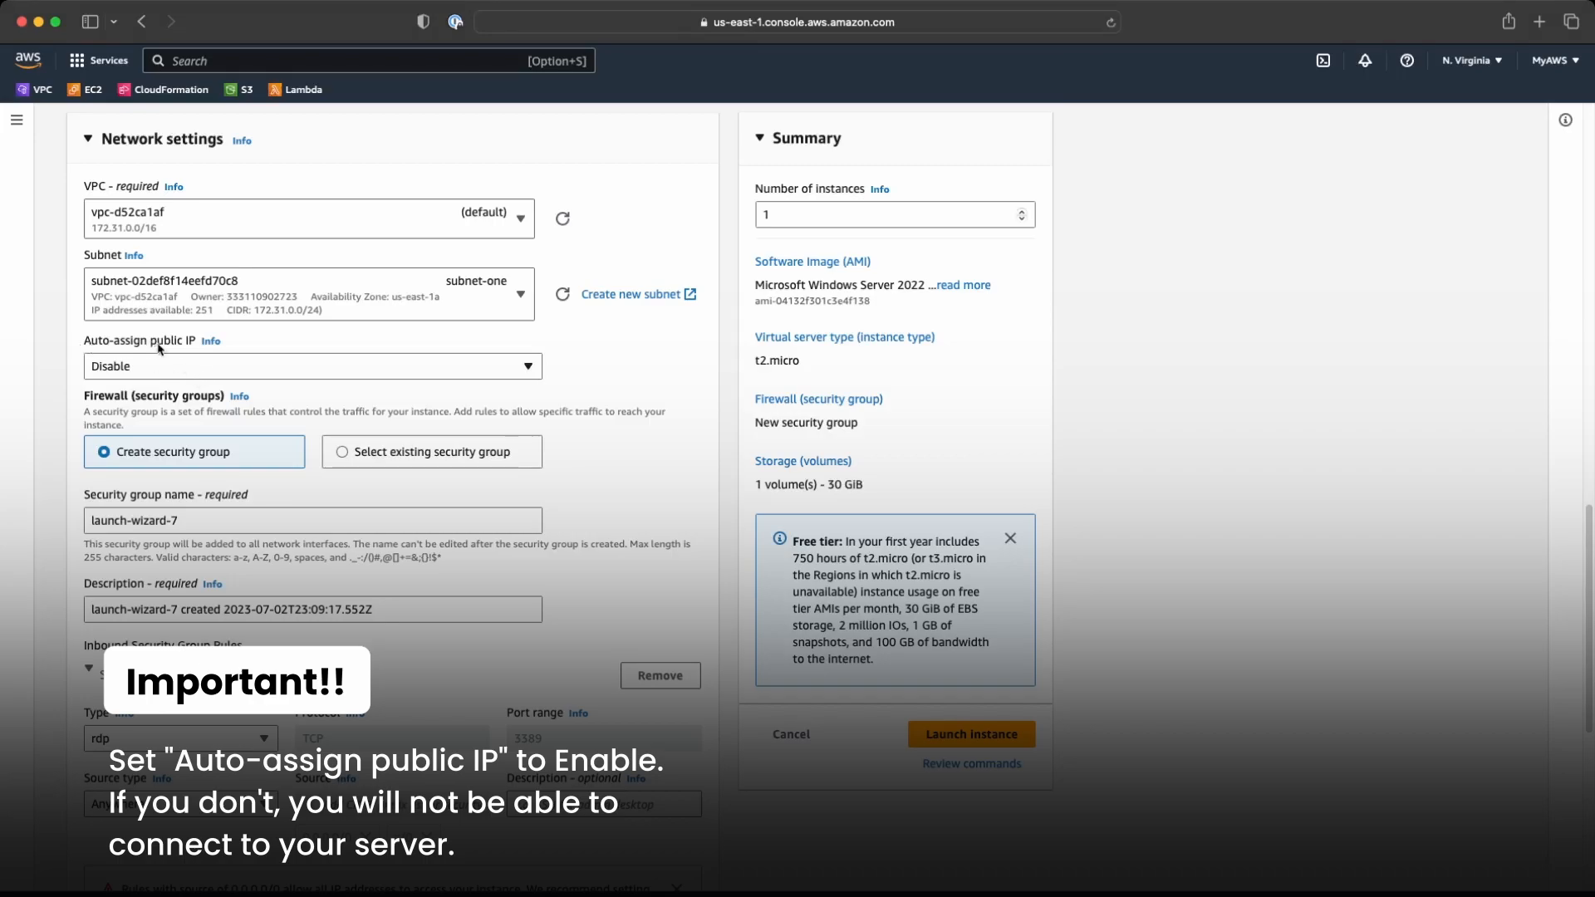
pyautogui.click(226, 366)
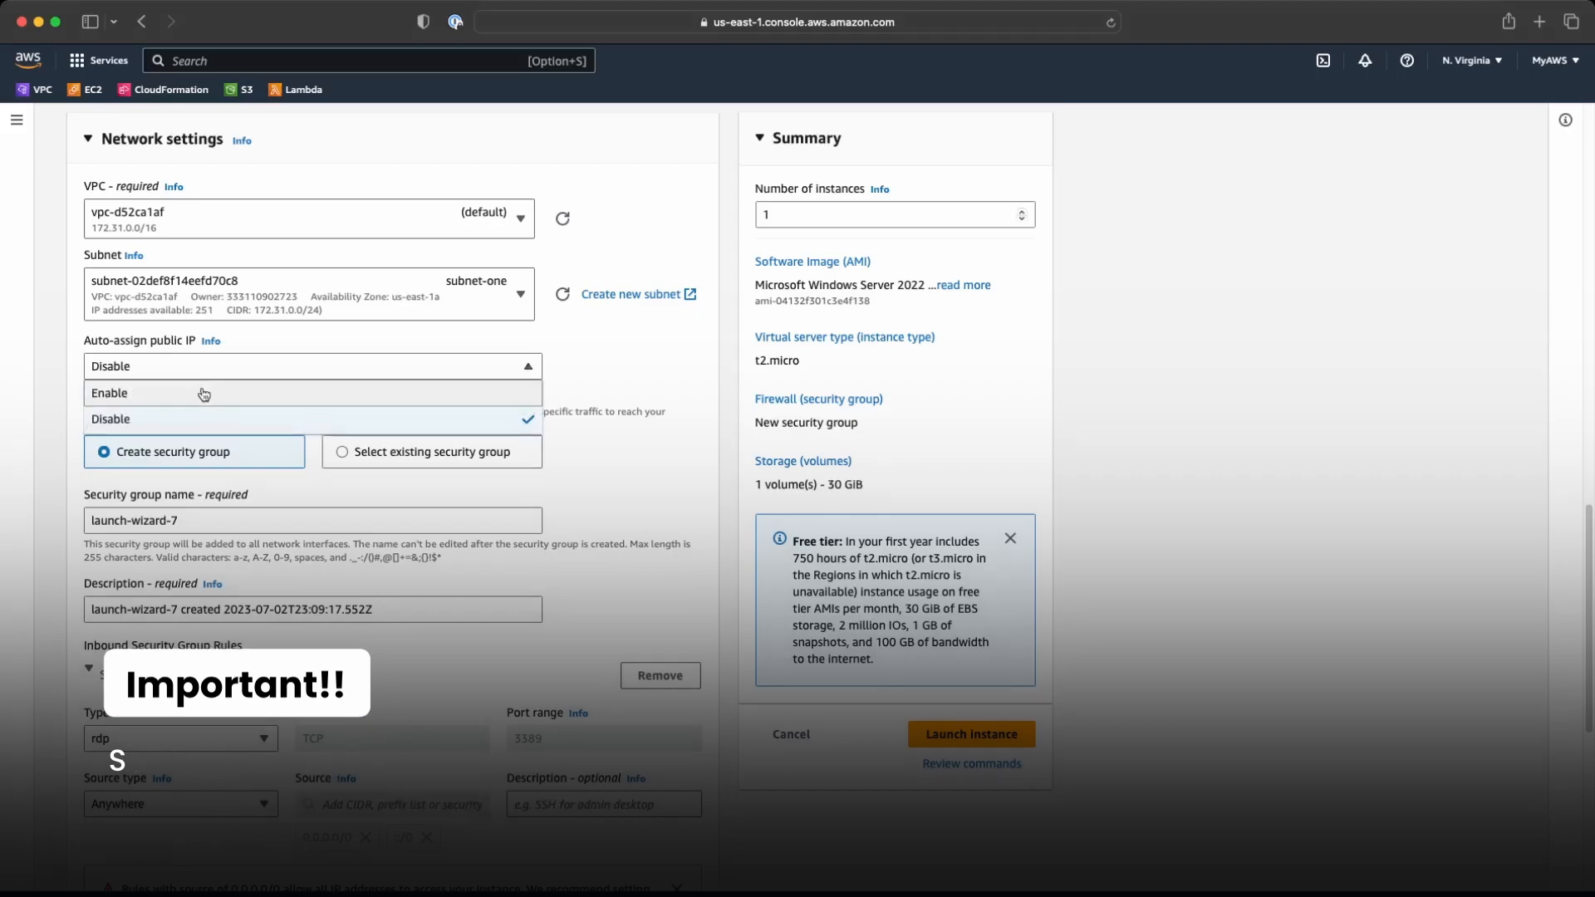
pyautogui.click(204, 393)
# Restrict the source of the inbound RDP security group rule to My IP
pyautogui.scroll(-3, 633, 367)
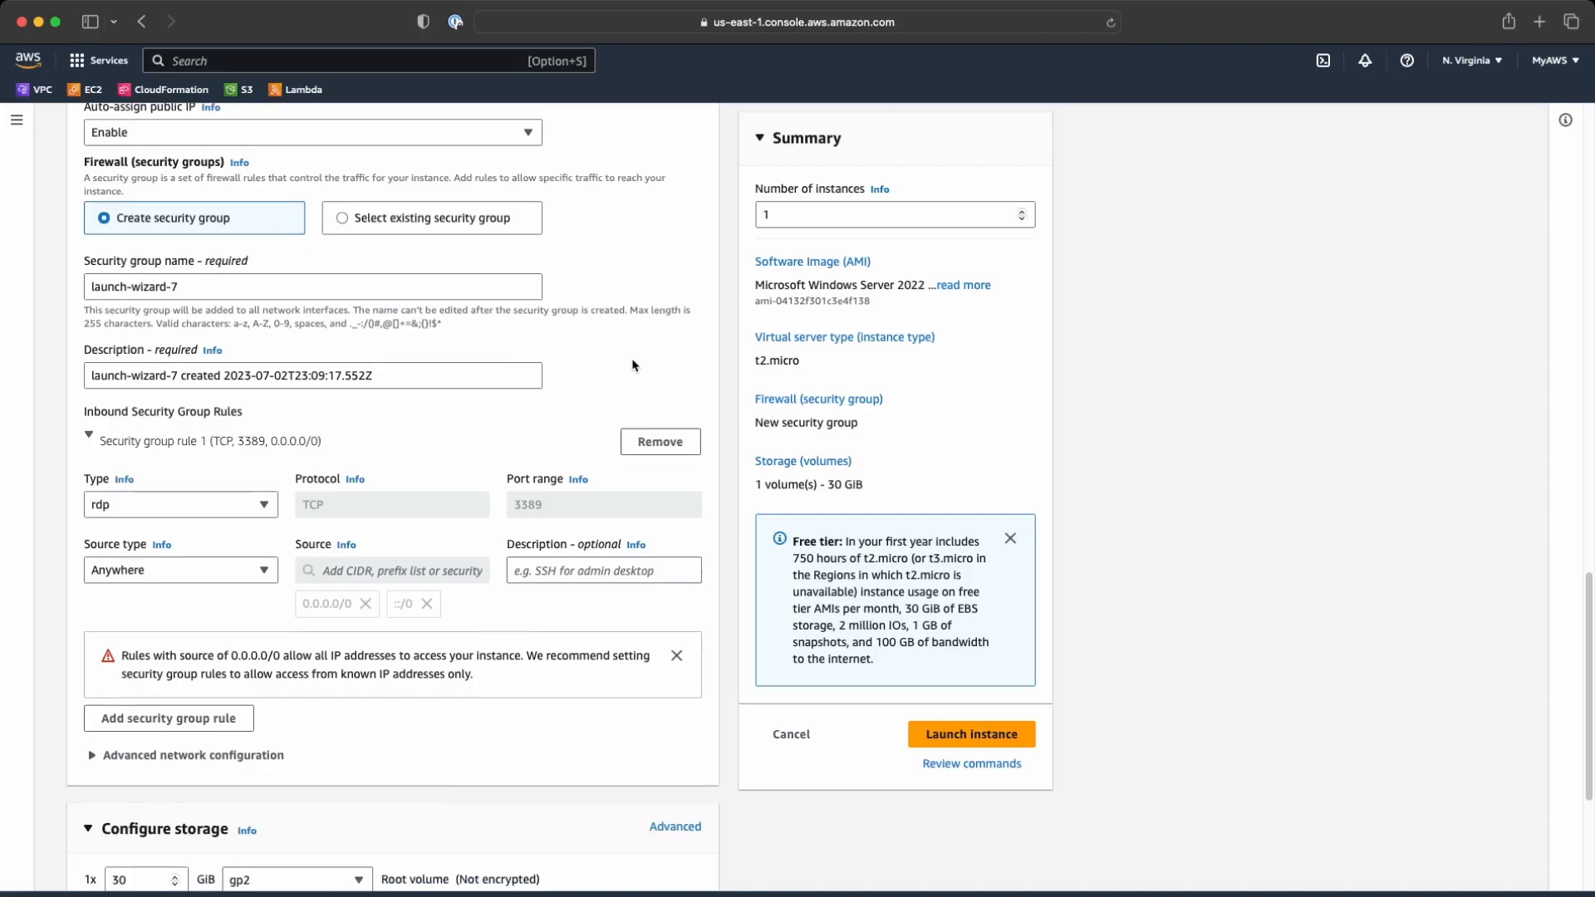
pyautogui.scroll(-2, 230, 456)
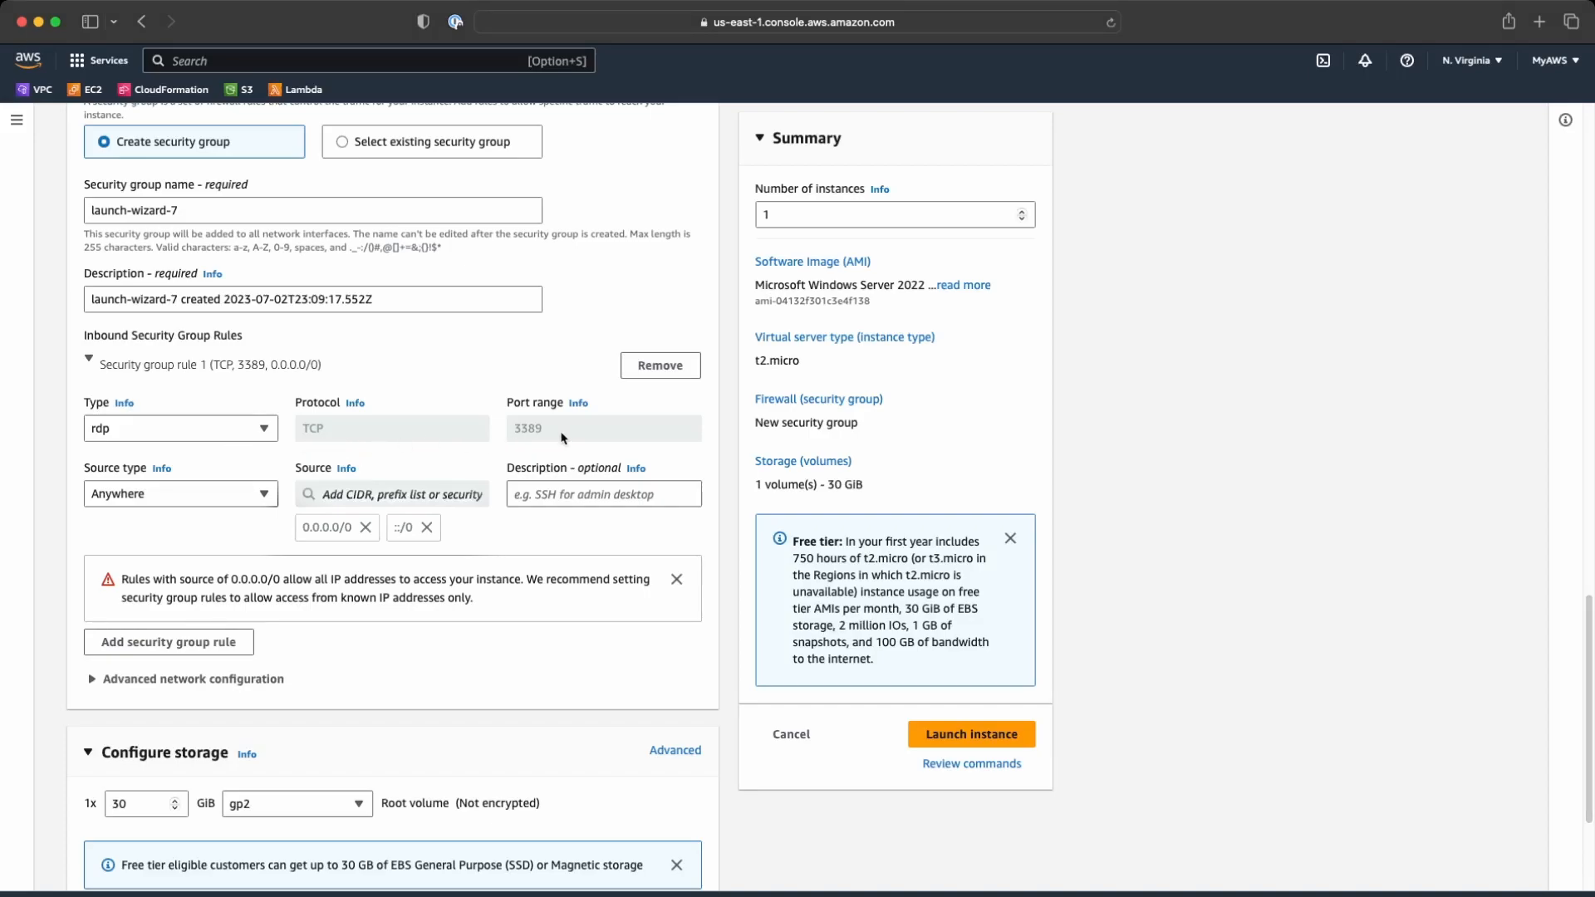
pyautogui.click(266, 497)
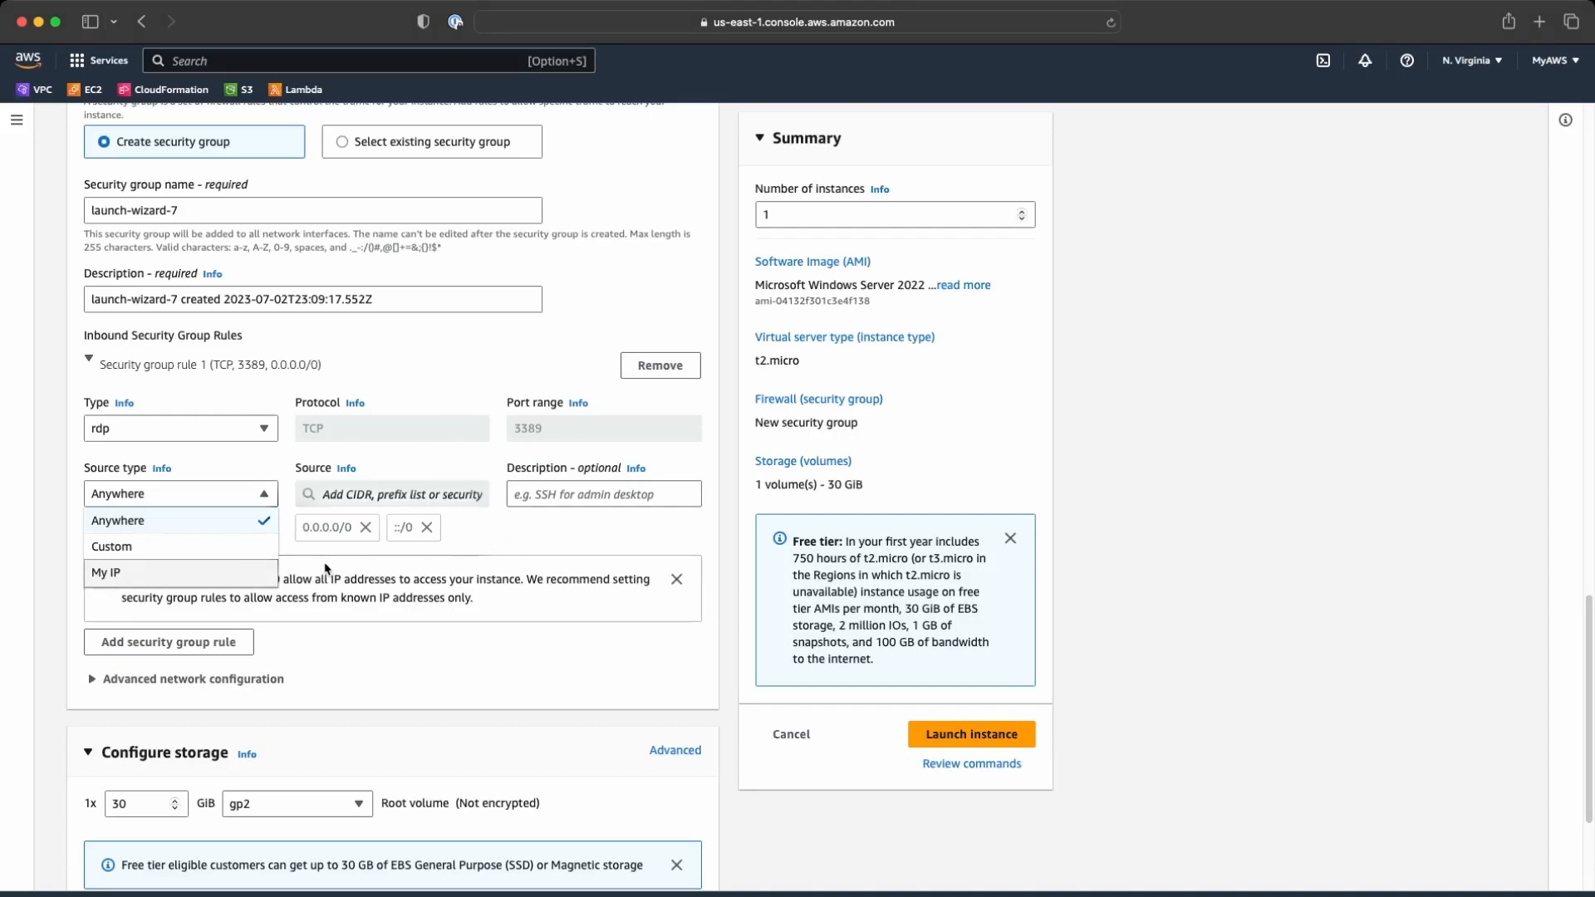
pyautogui.click(217, 582)
pyautogui.click(217, 582)
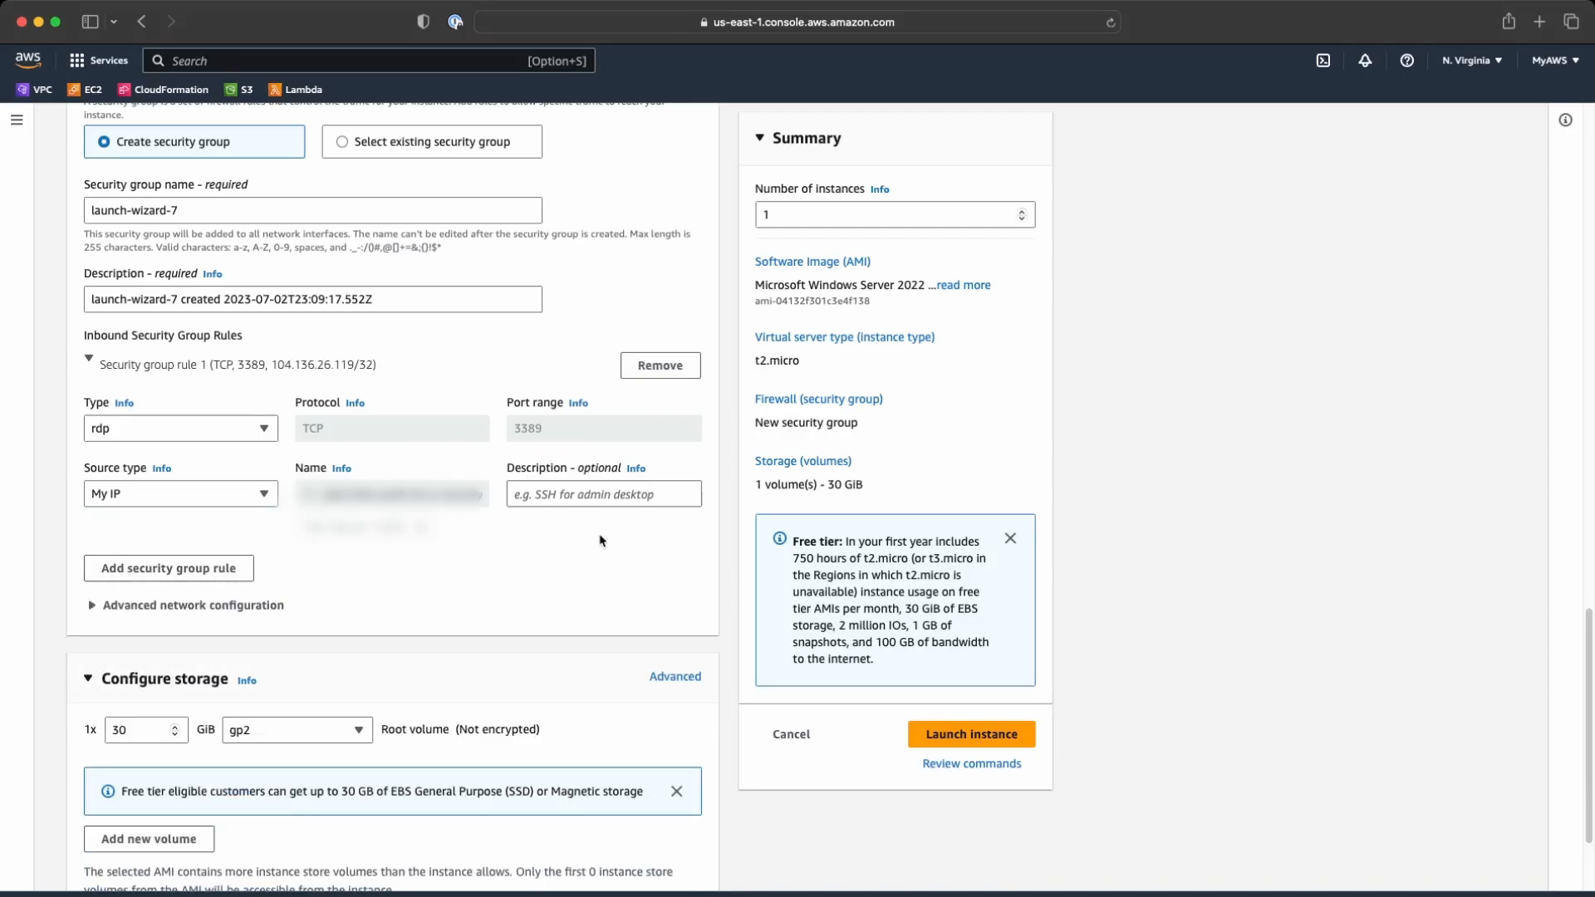
# Launch the configured Windows instance
pyautogui.scroll(-3, 602, 541)
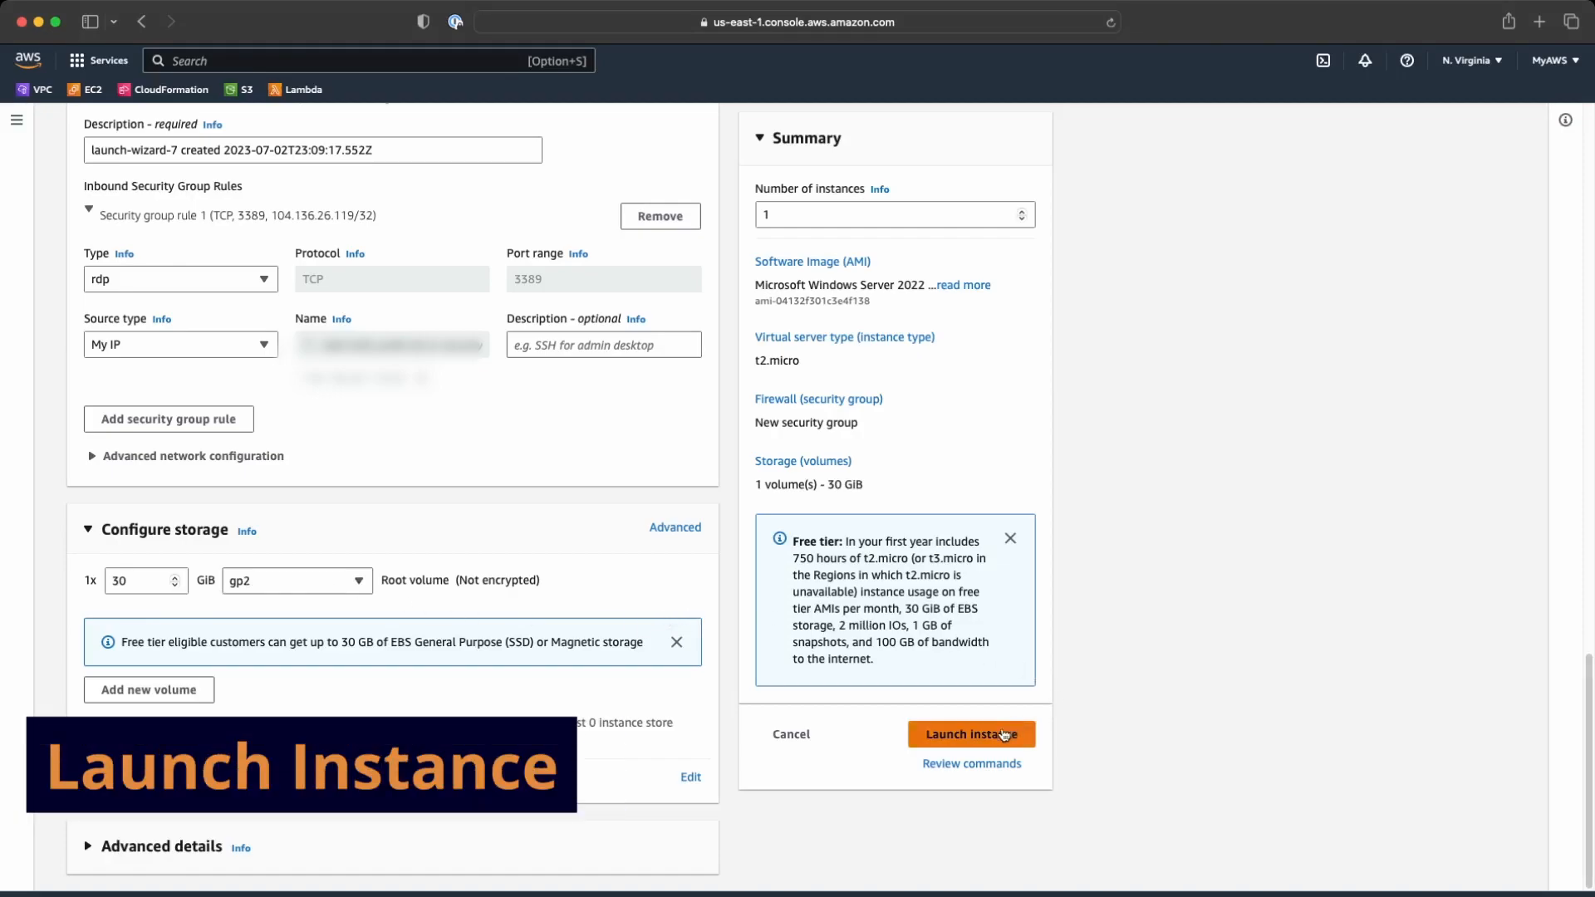
pyautogui.click(1004, 734)
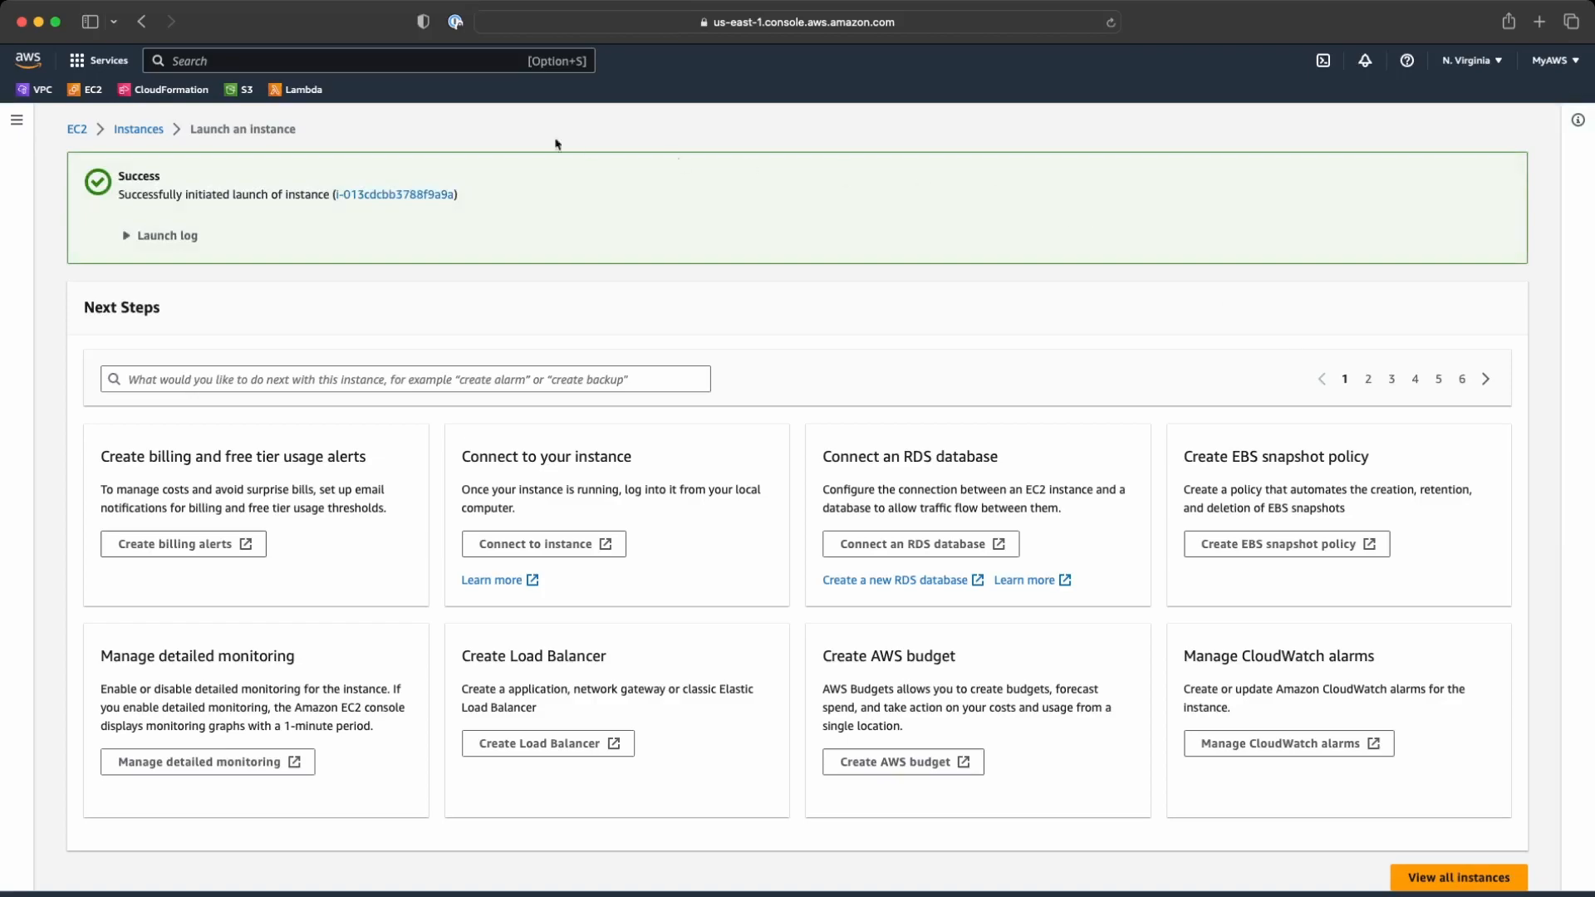
# Go to the list of instances and select my-rdp-server to show its details
pyautogui.click(138, 136)
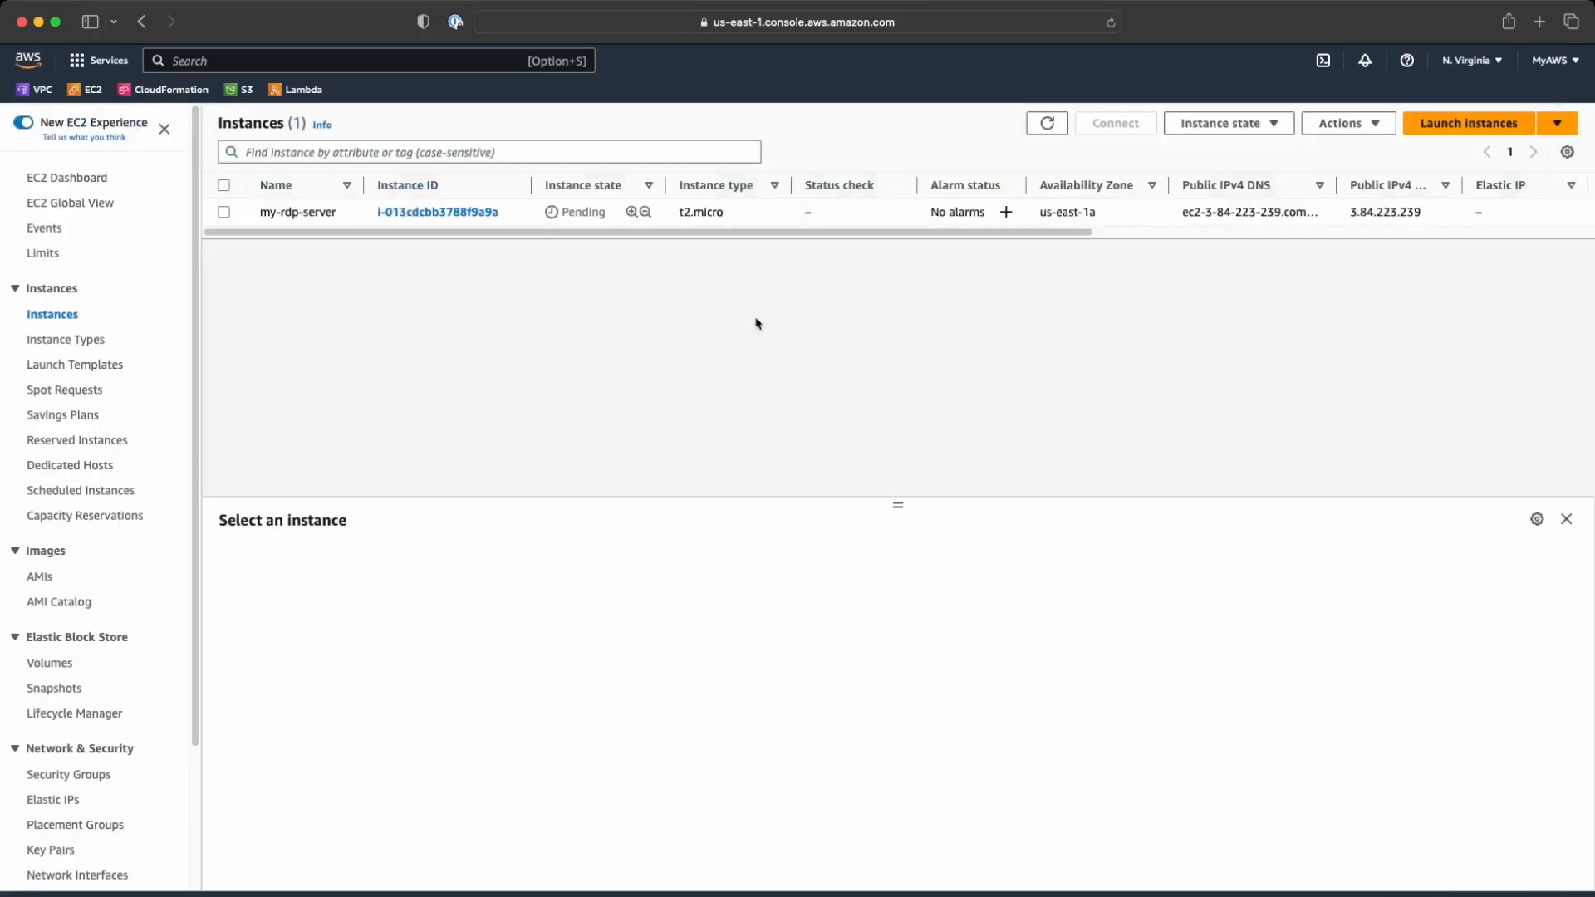
pyautogui.click(608, 217)
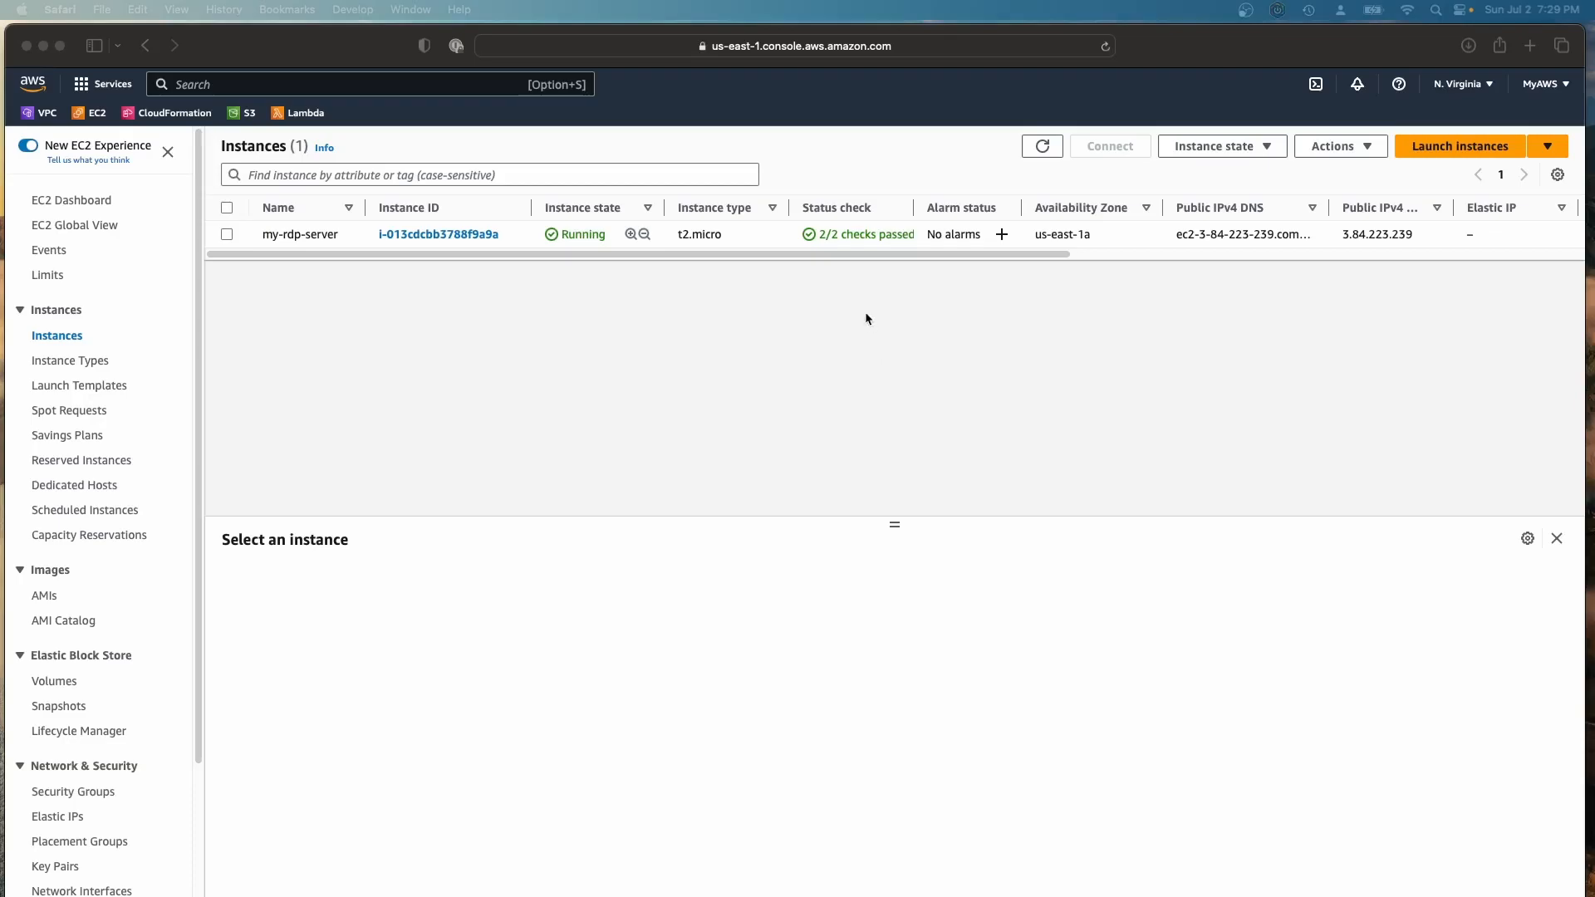
pyautogui.click(776, 236)
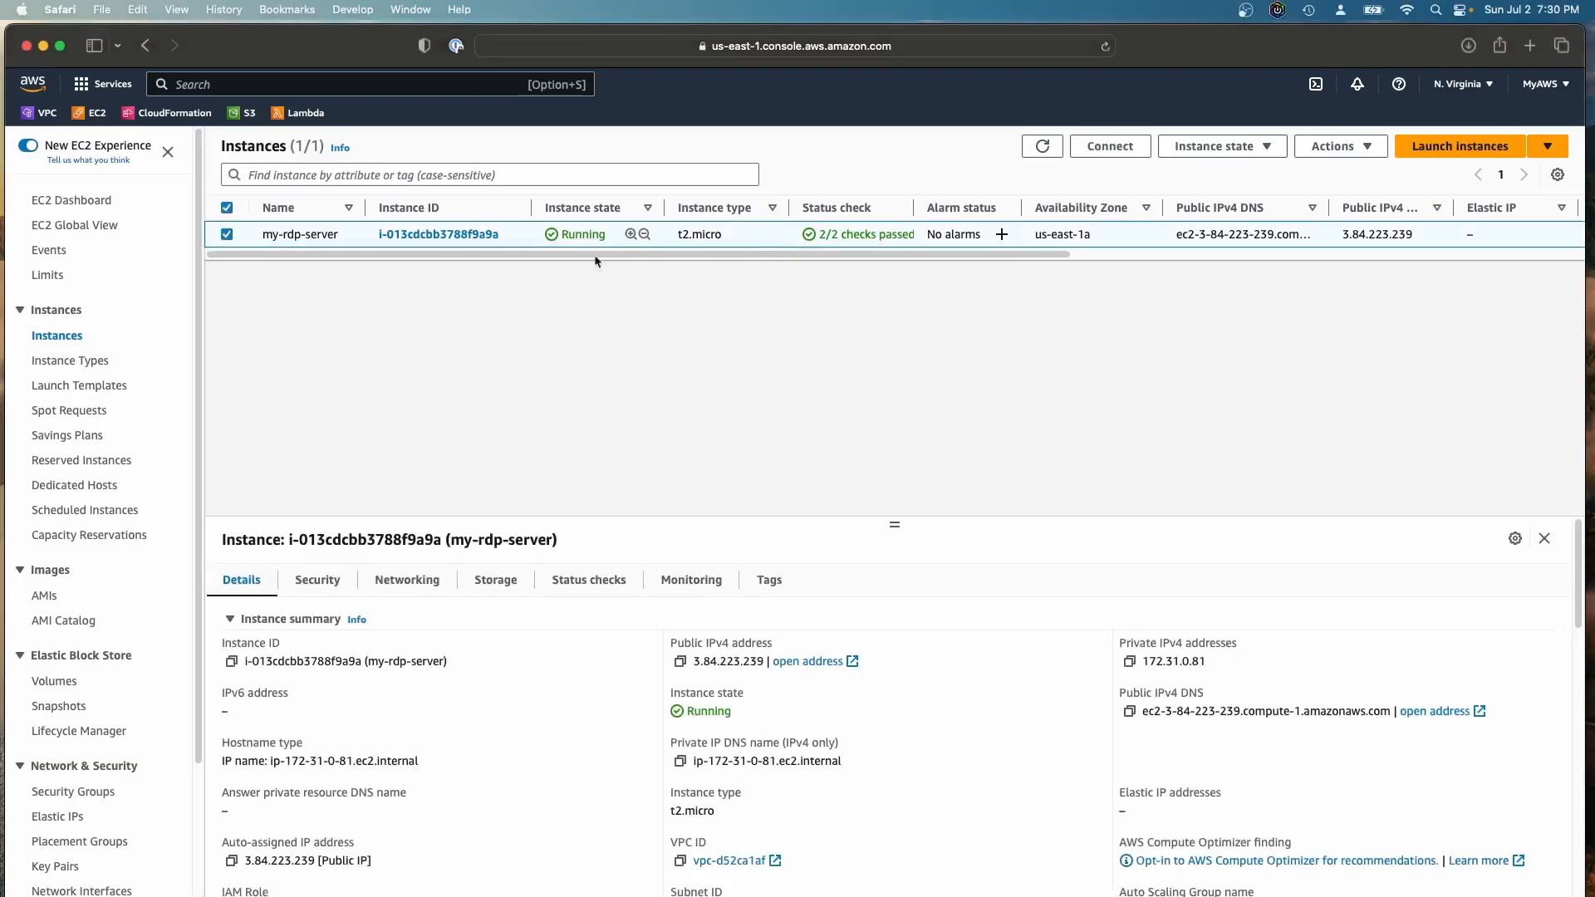
# Open the RDP client connection options for my-rdp-server and download its remote desktop file
pyautogui.click(1131, 151)
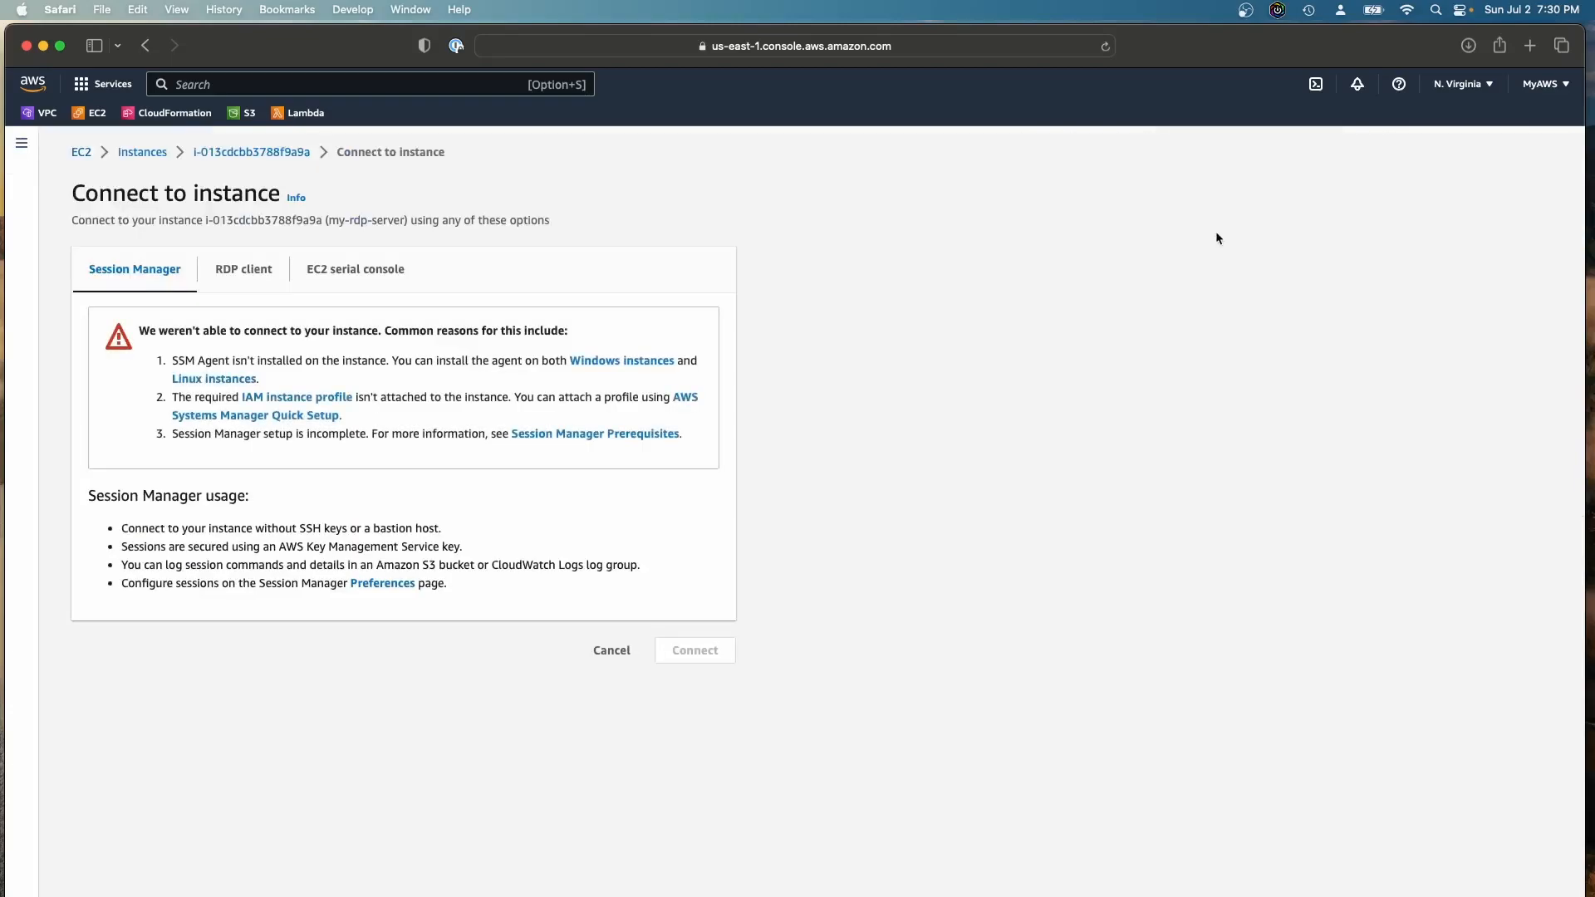
pyautogui.click(253, 279)
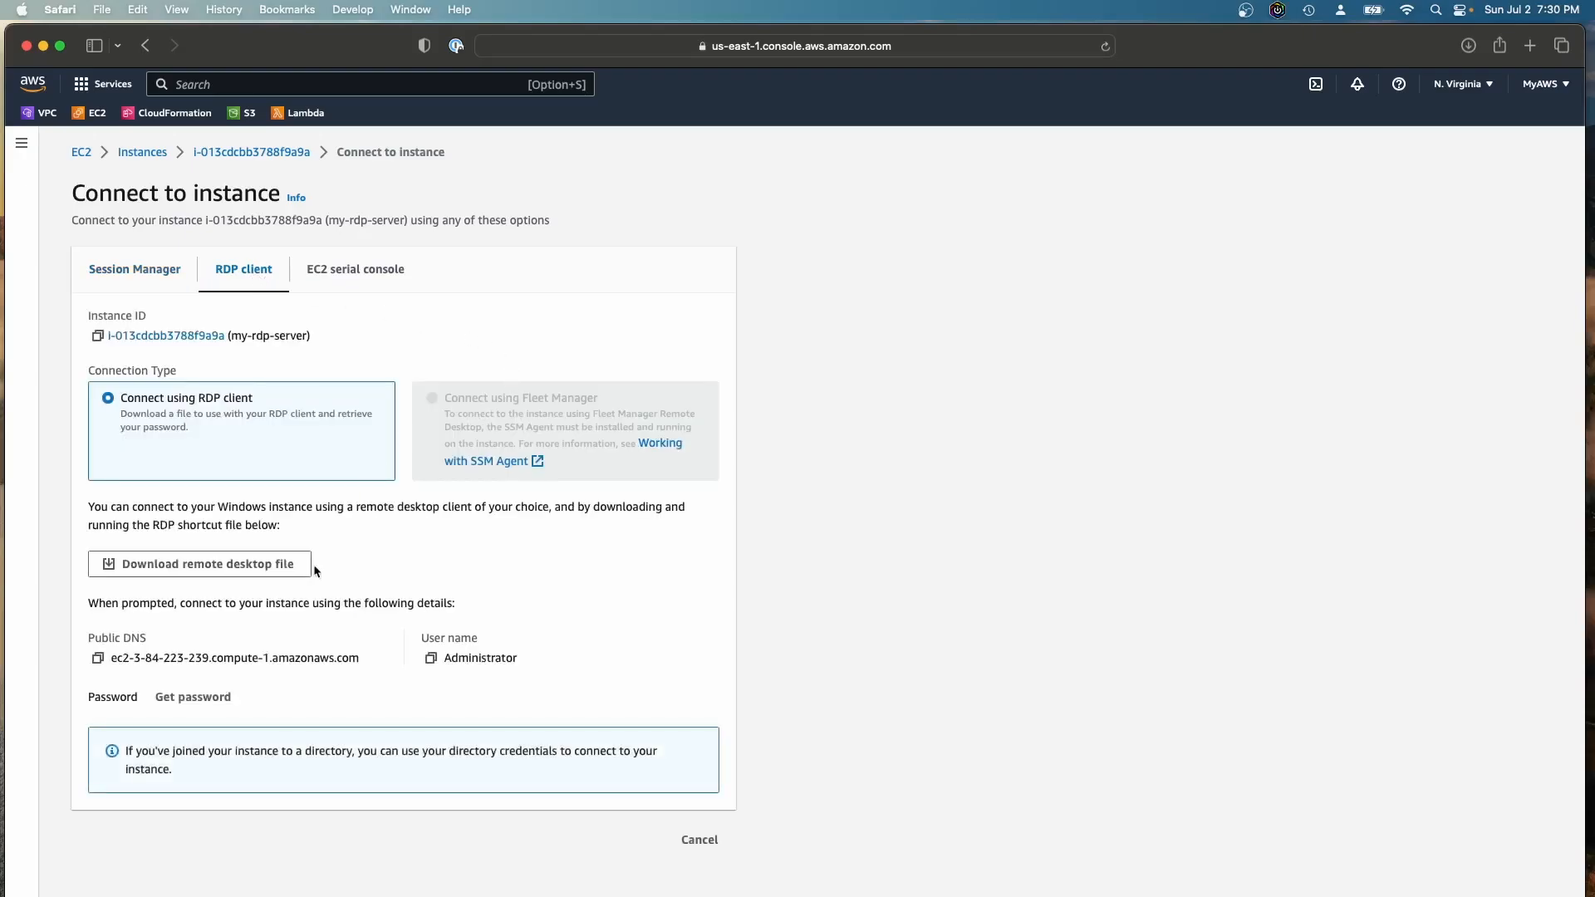
pyautogui.click(257, 571)
# Decrypt the instance's Windows administrator password by uploading the private key file new-key pair-aws.pem from Downloads
pyautogui.click(191, 699)
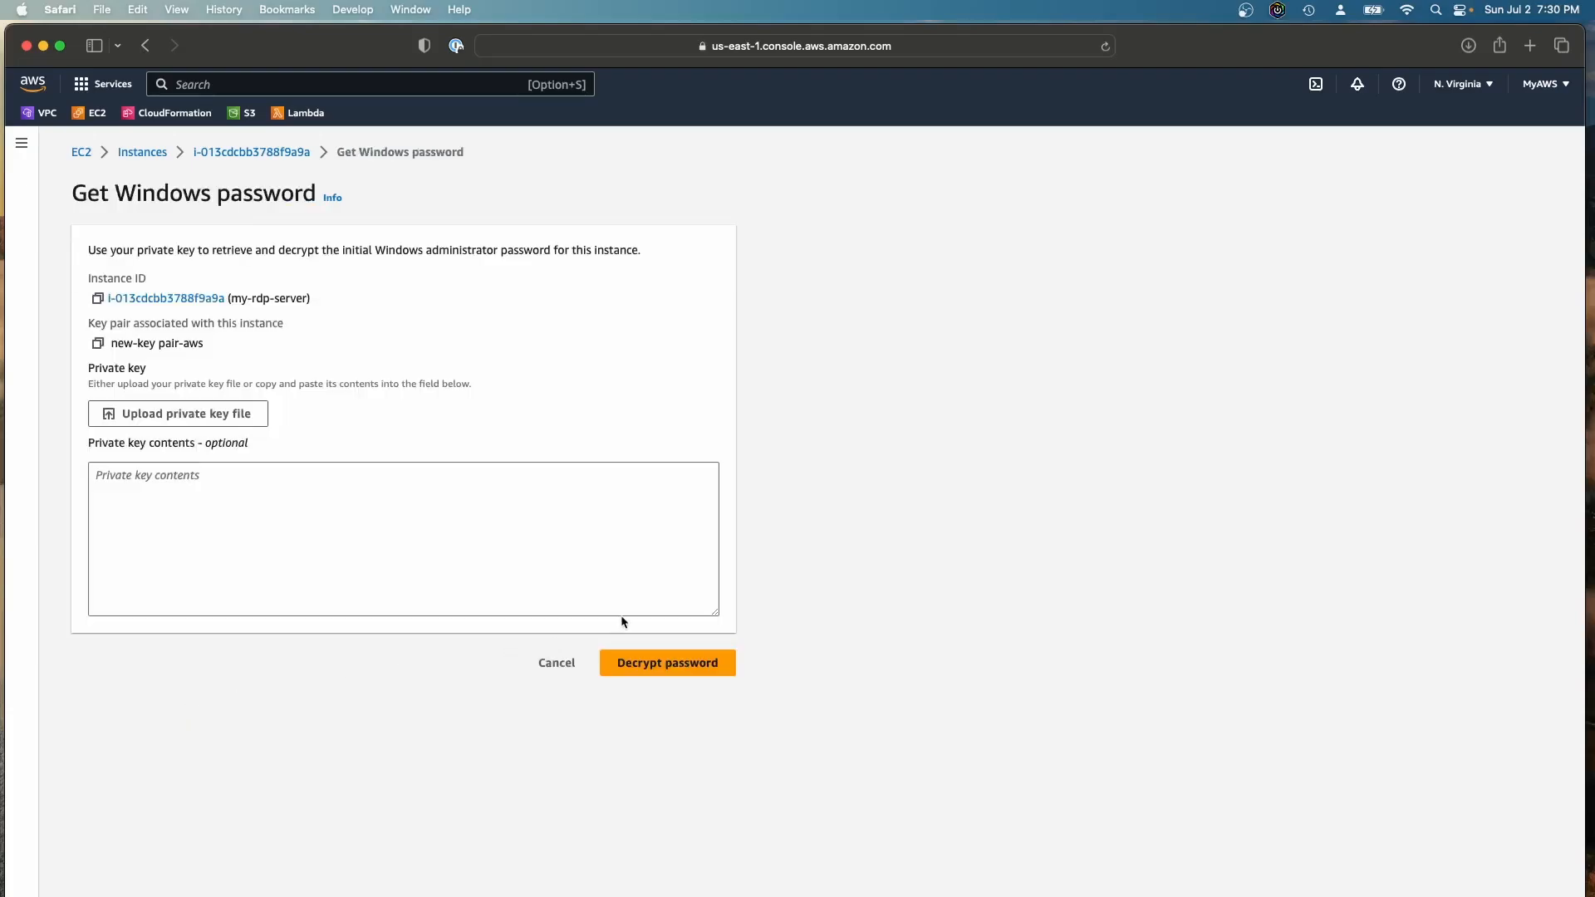
pyautogui.click(204, 425)
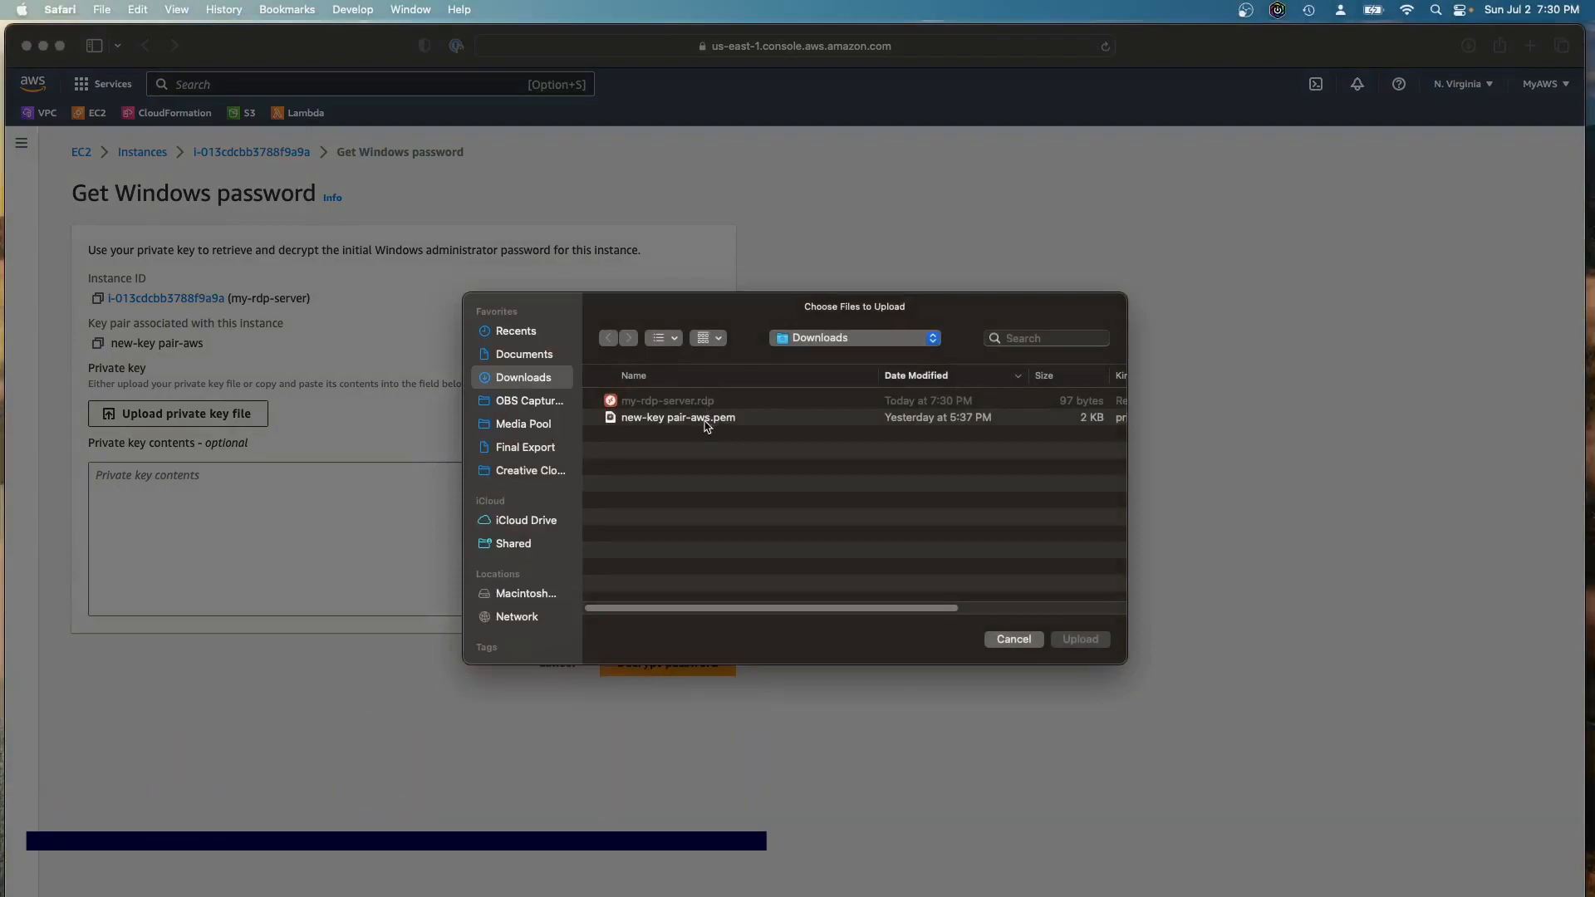
pyautogui.click(705, 422)
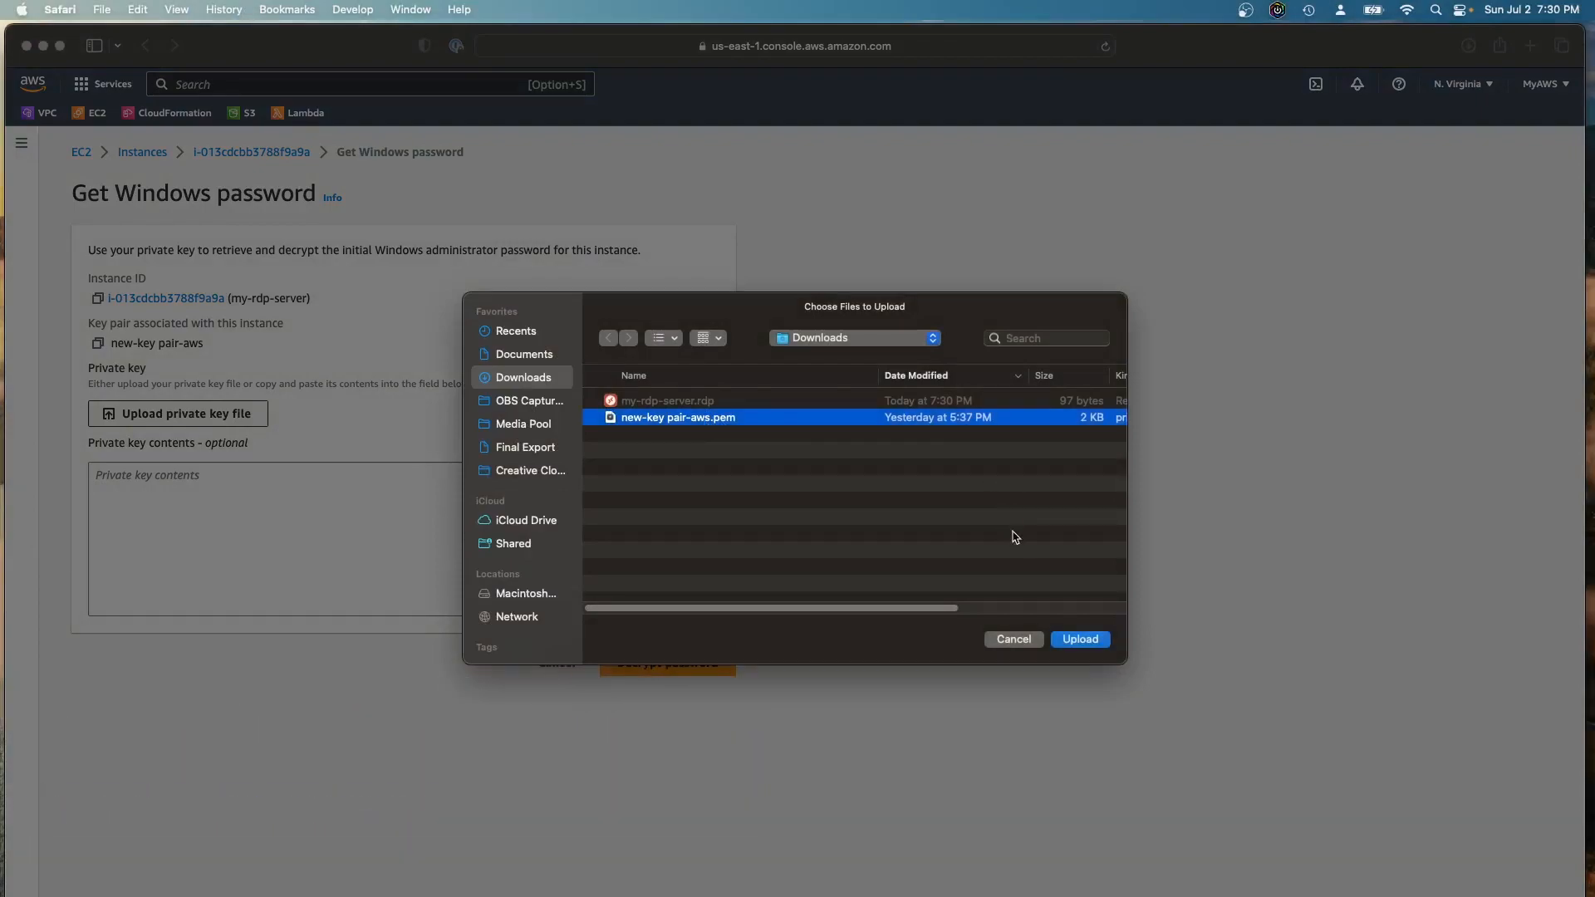
pyautogui.click(1096, 642)
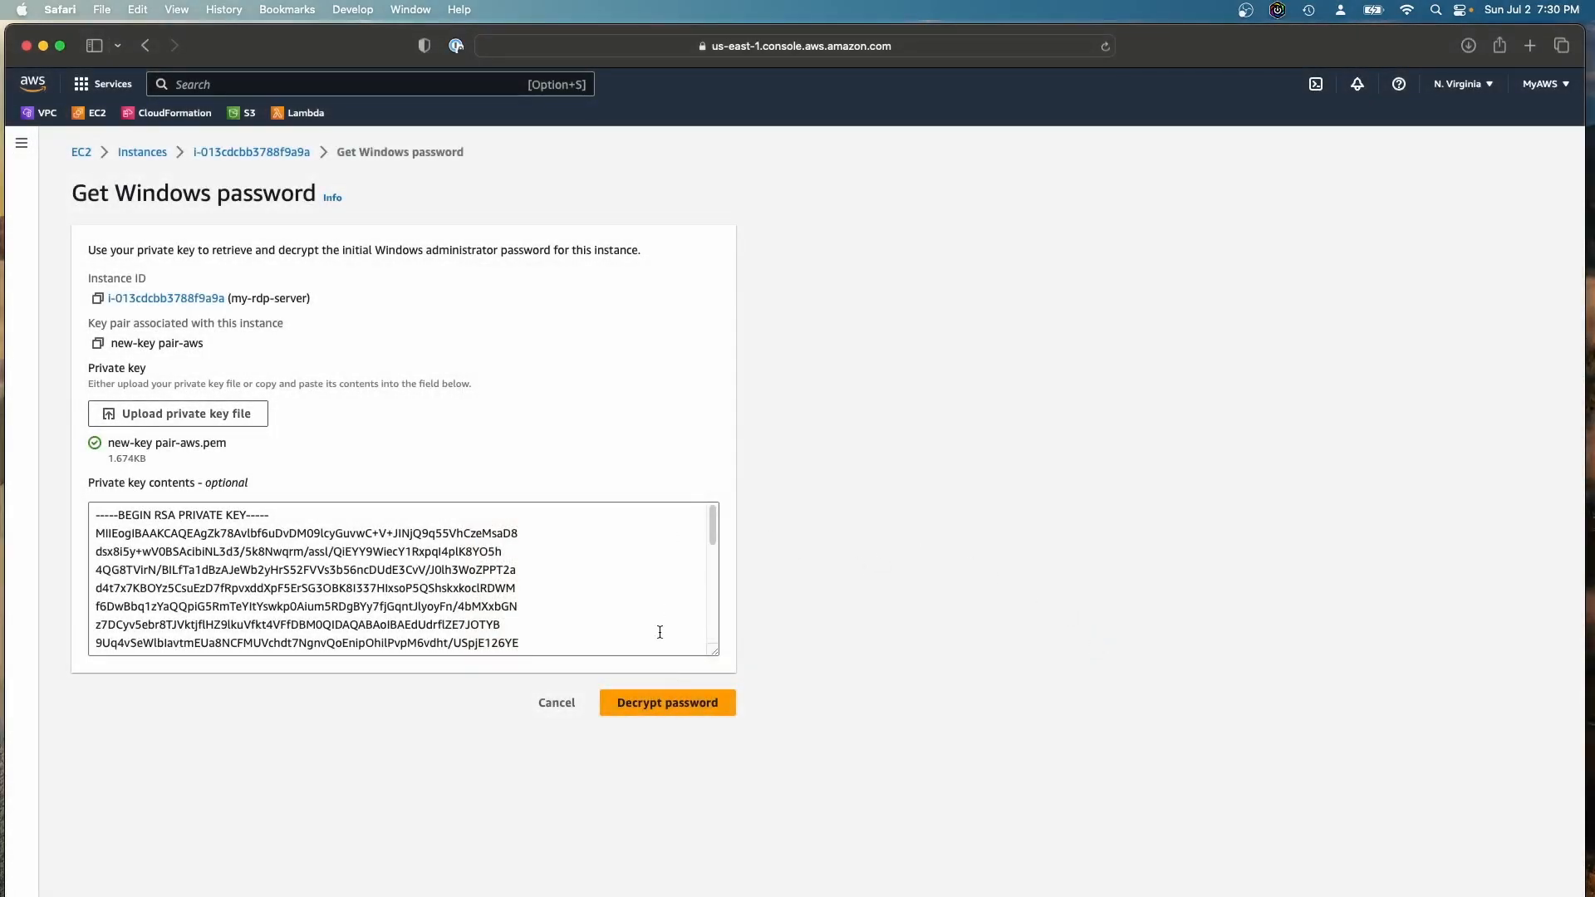
pyautogui.click(616, 695)
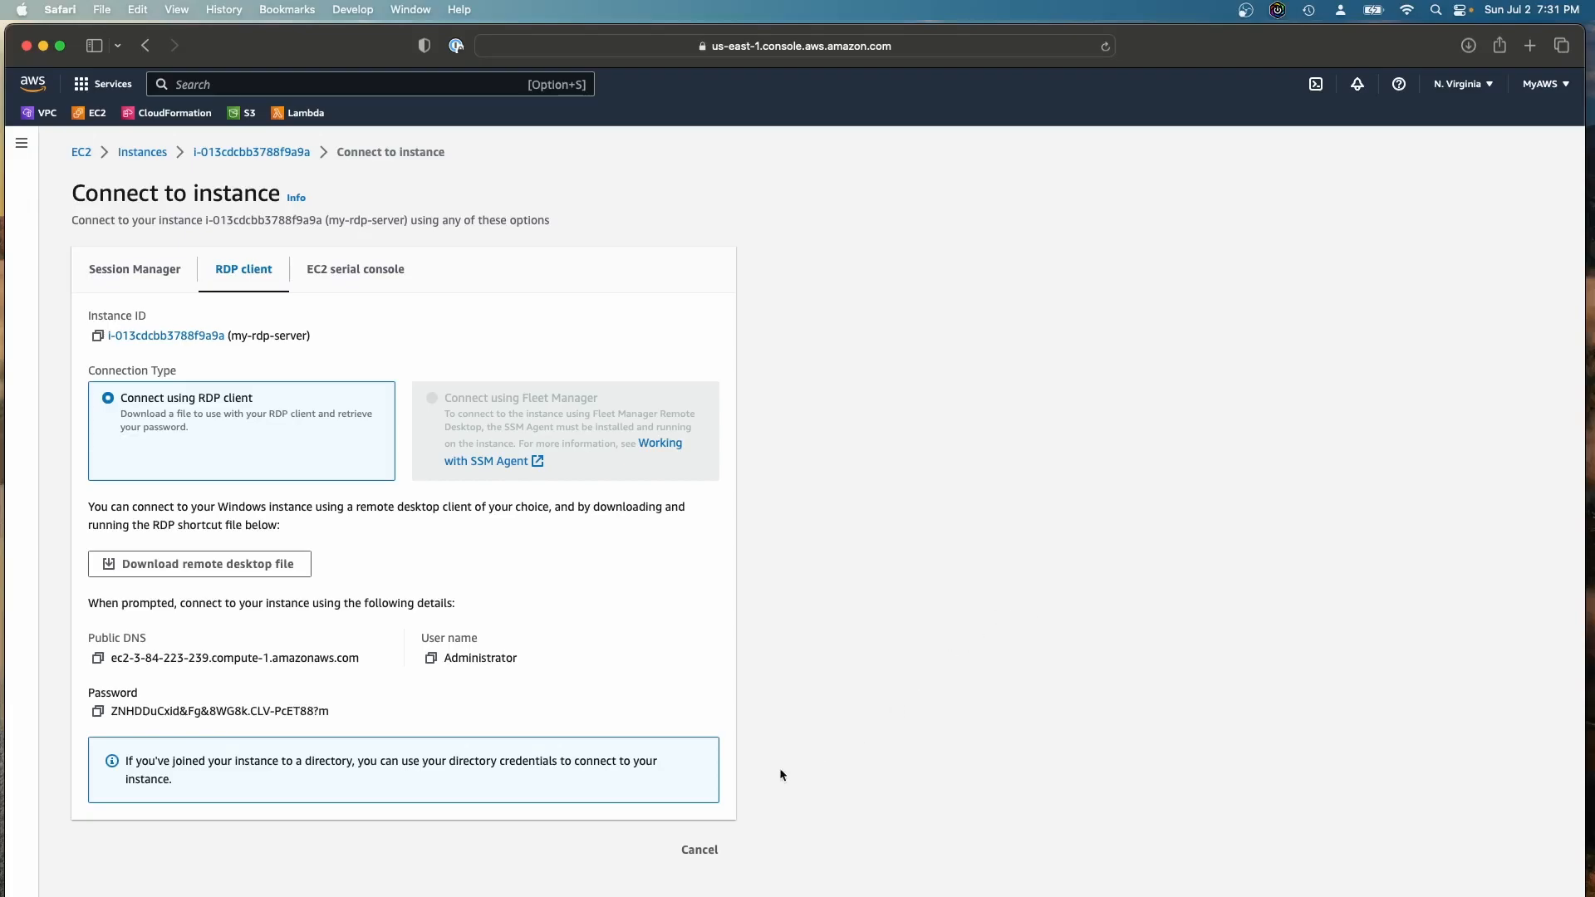
# Leave the connection page and open the downloaded my-rdp-server.rdp file in Microsoft Remote Desktop
pyautogui.click(699, 849)
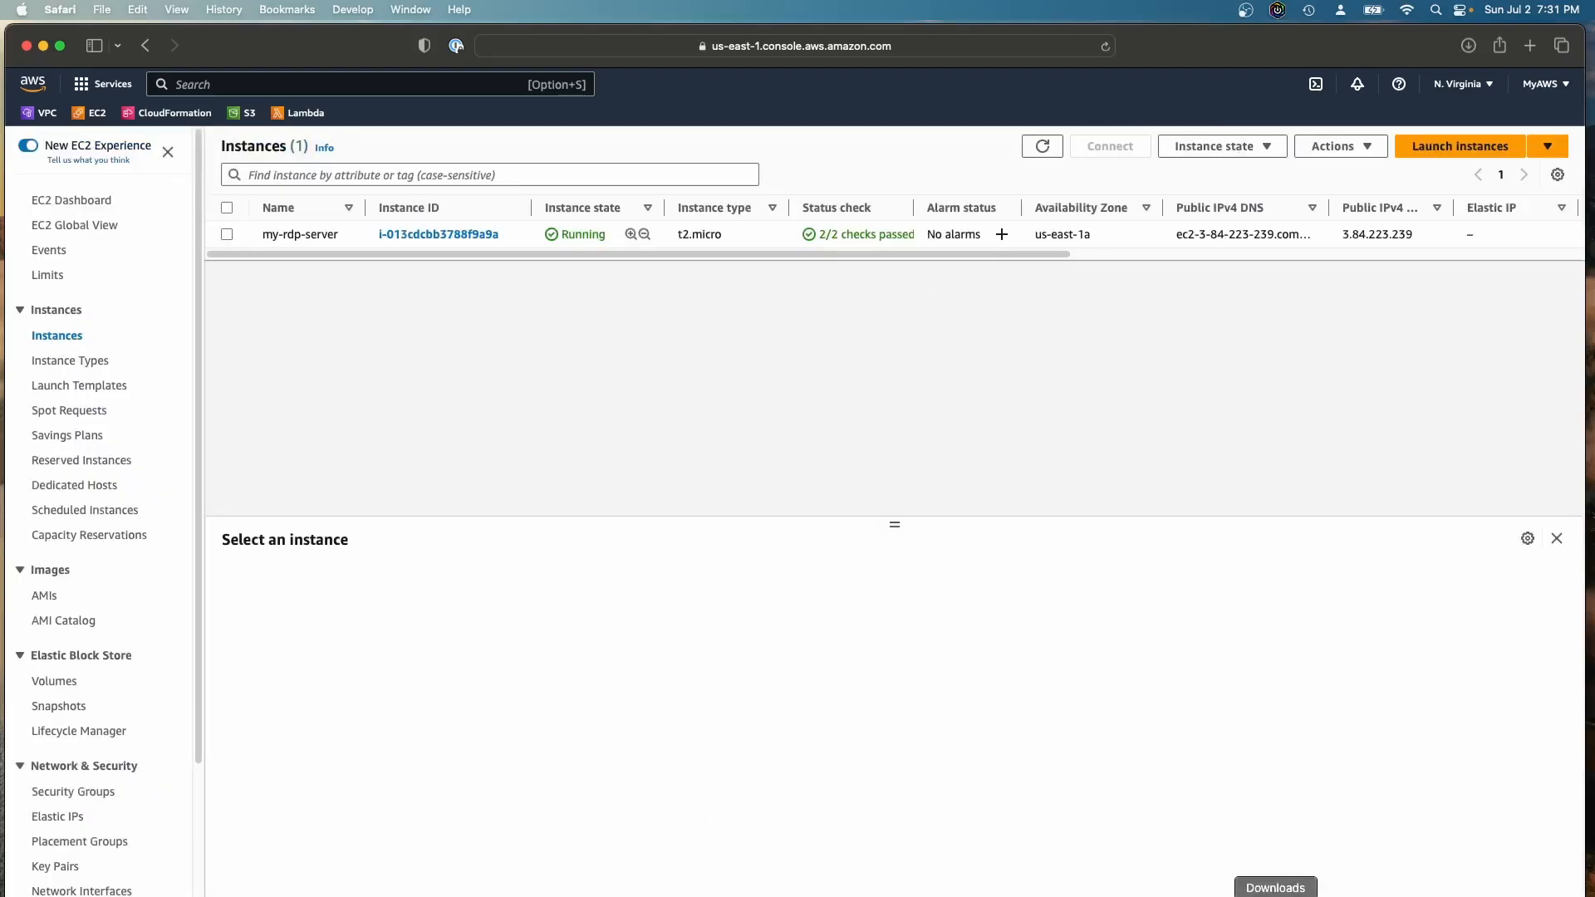
pyautogui.click(1275, 895)
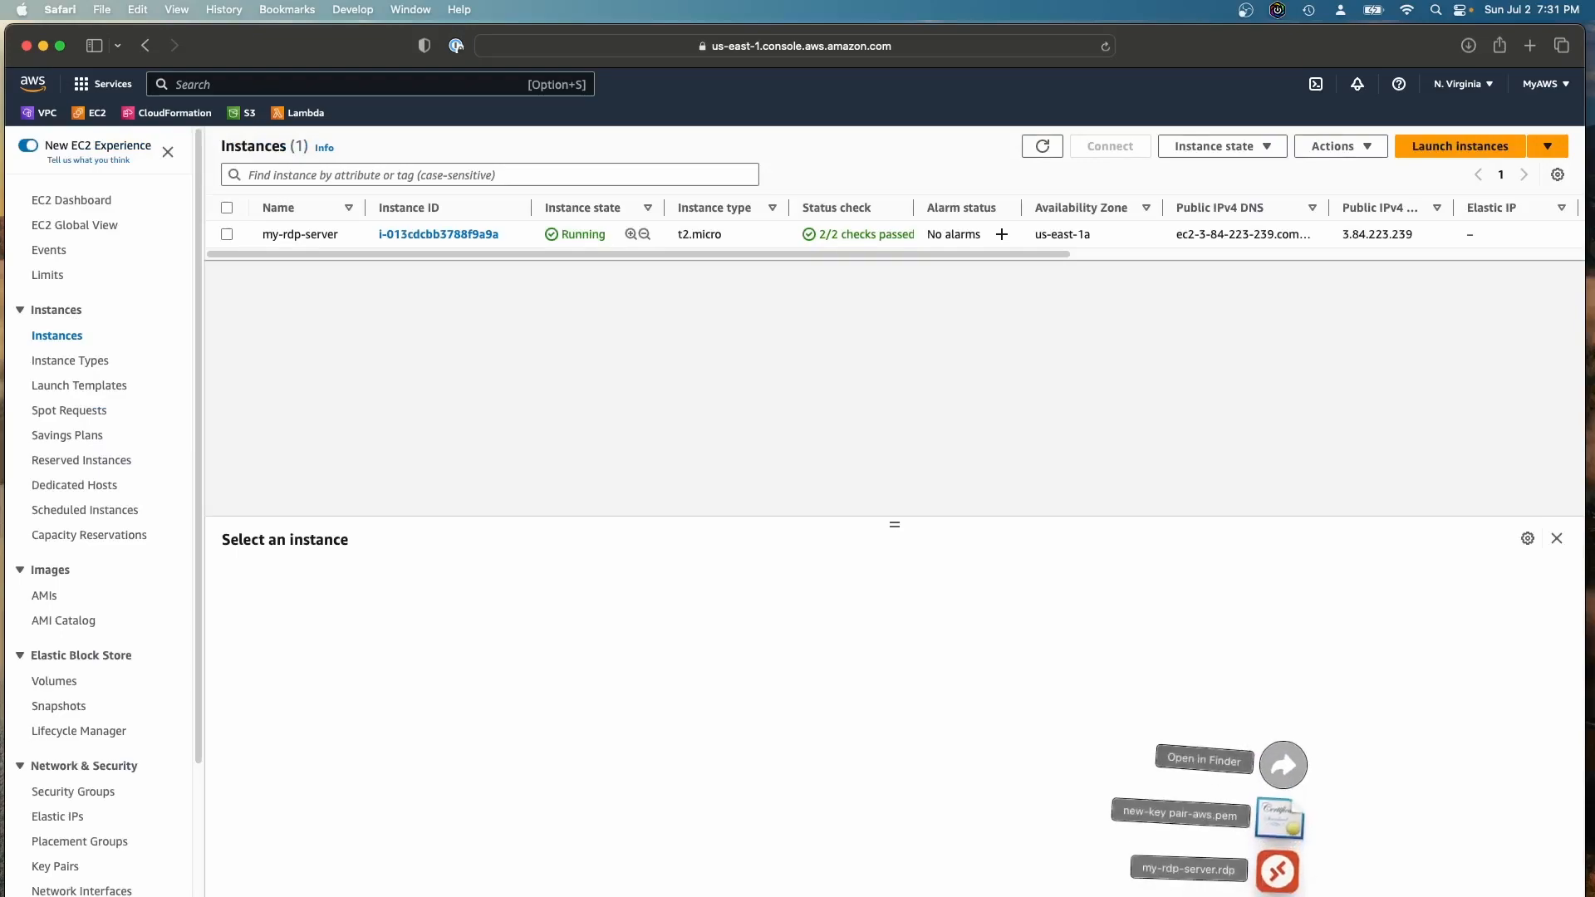
pyautogui.click(1295, 872)
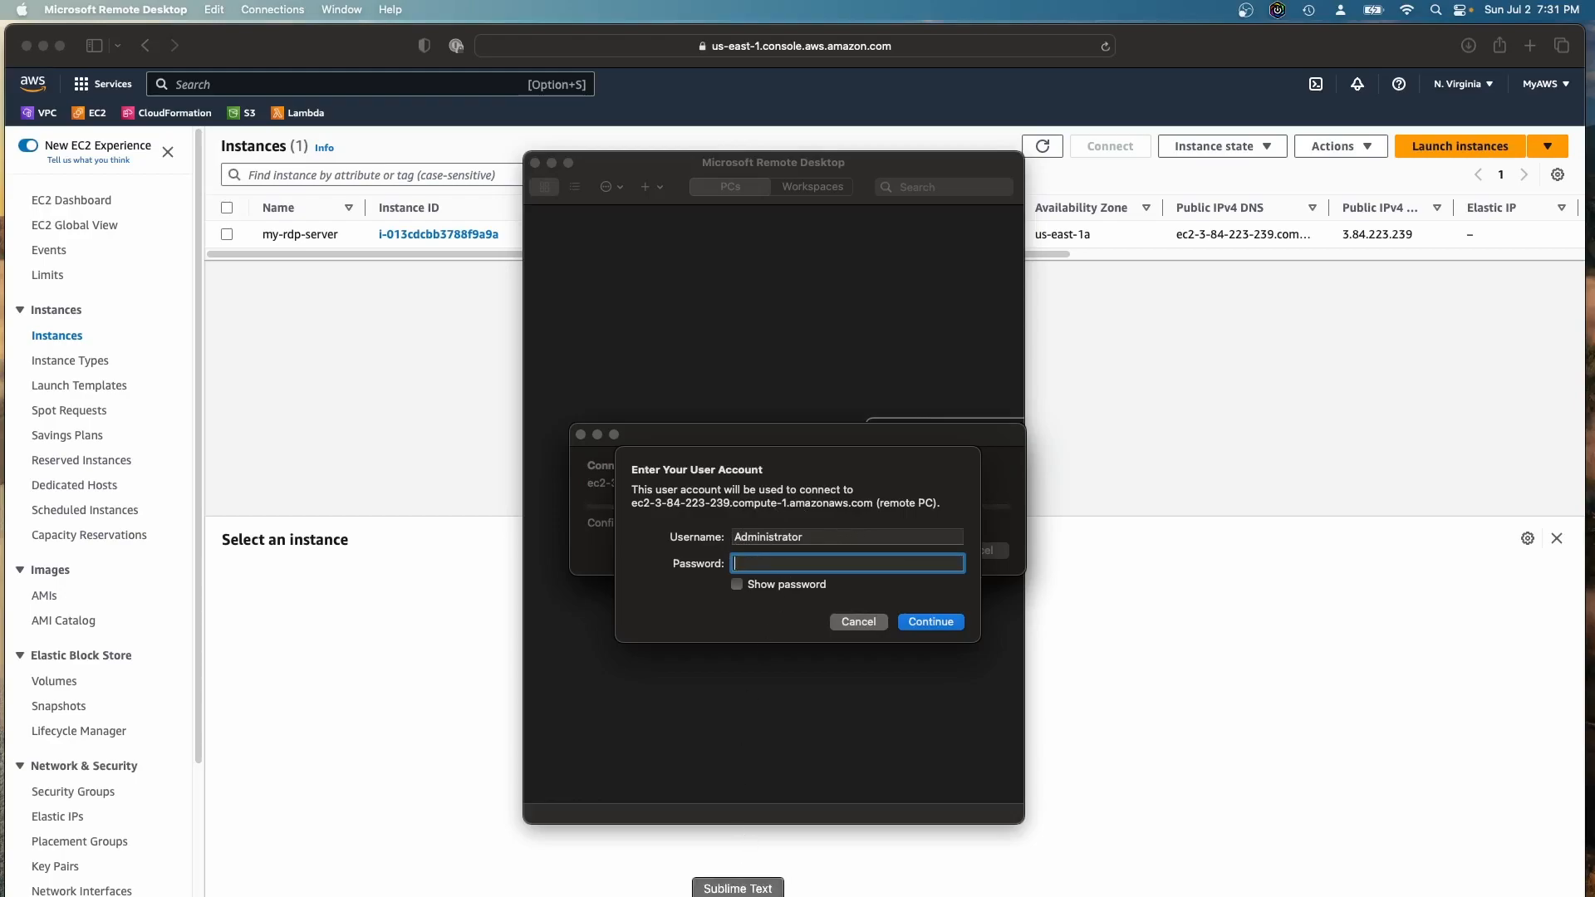
# Switch to the Sublime Text note, copy the saved administrator password, and minimize the note
pyautogui.click(766, 894)
pyautogui.moveTo(658, 297); pyautogui.dragTo(308, 292)
pyautogui.rightClick(397, 298)
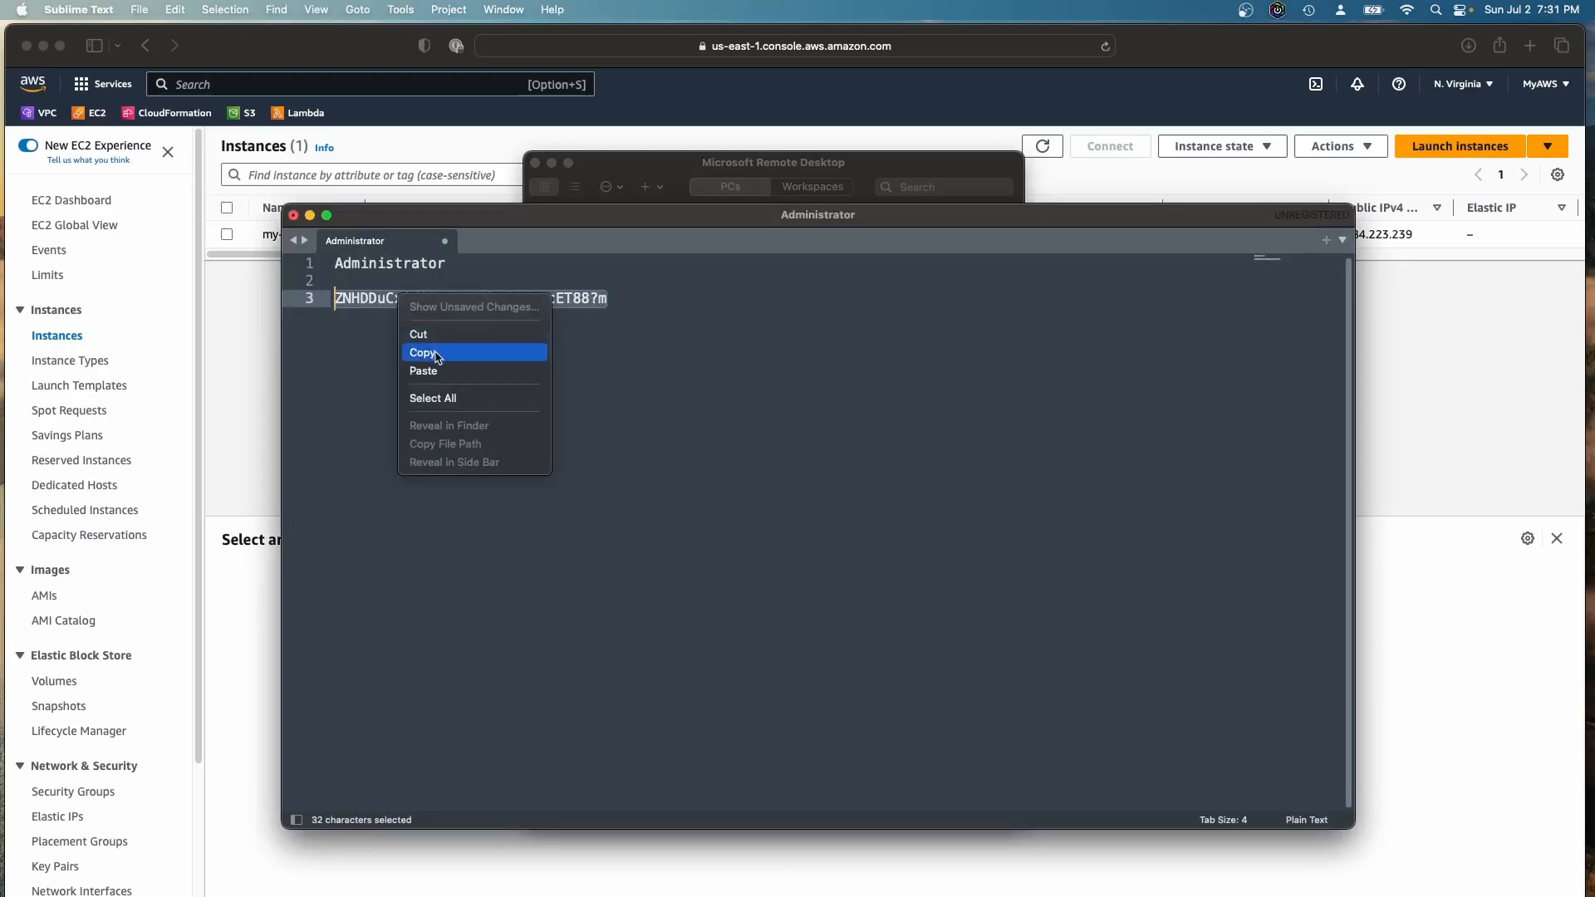
pyautogui.click(433, 351)
pyautogui.click(309, 215)
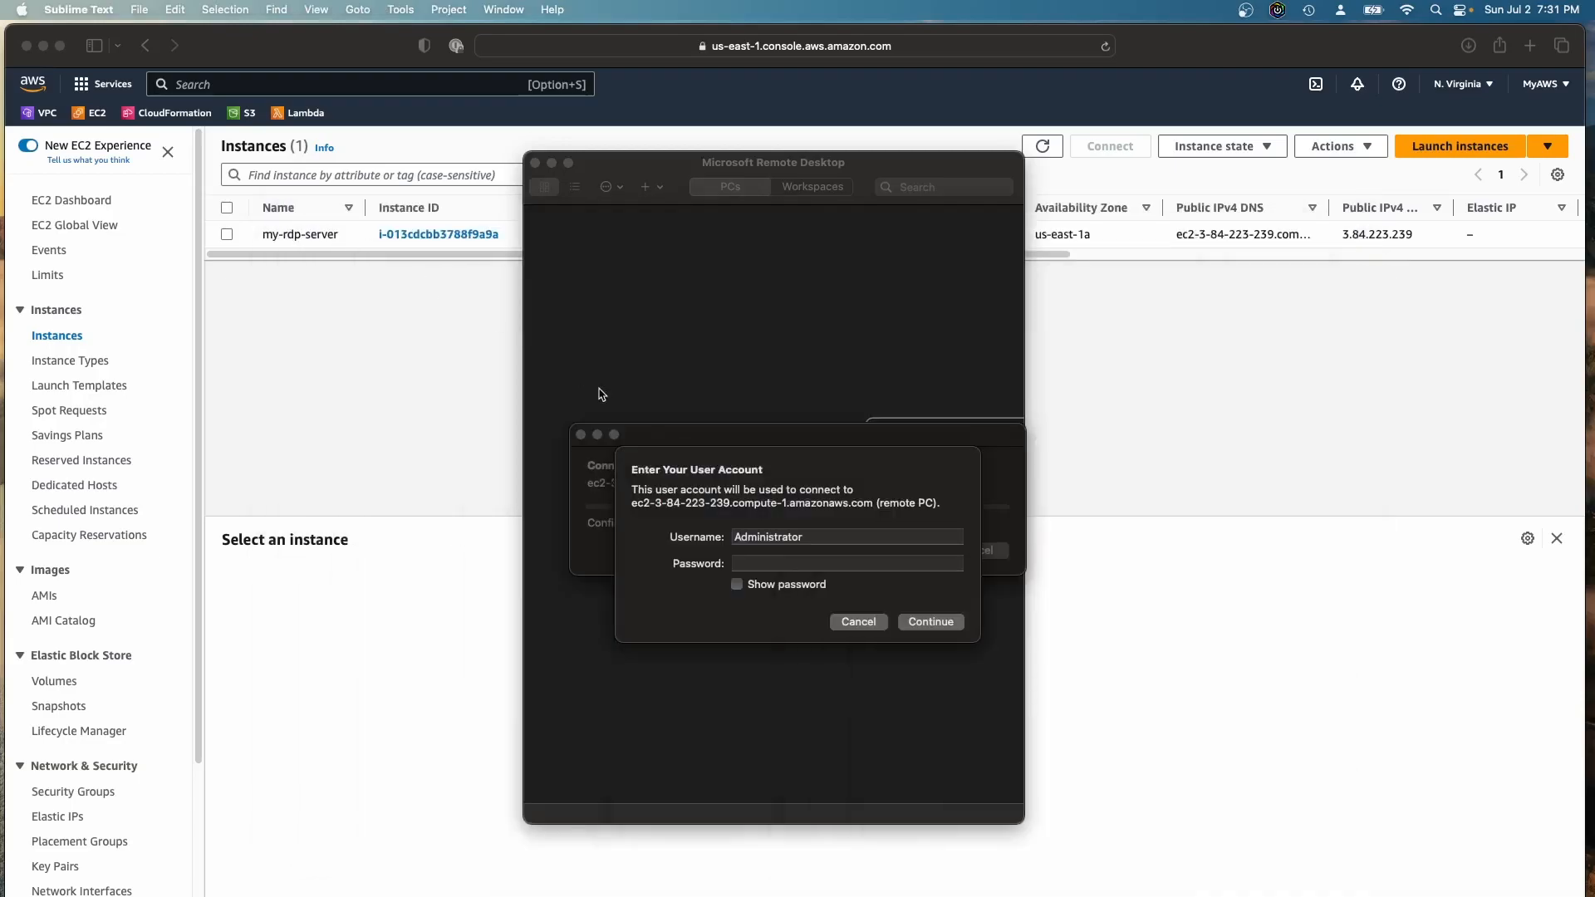
# Paste the account password for the Administrator user and submit the credentials for the remote PC
pyautogui.click(774, 564)
pyautogui.press('super+v')
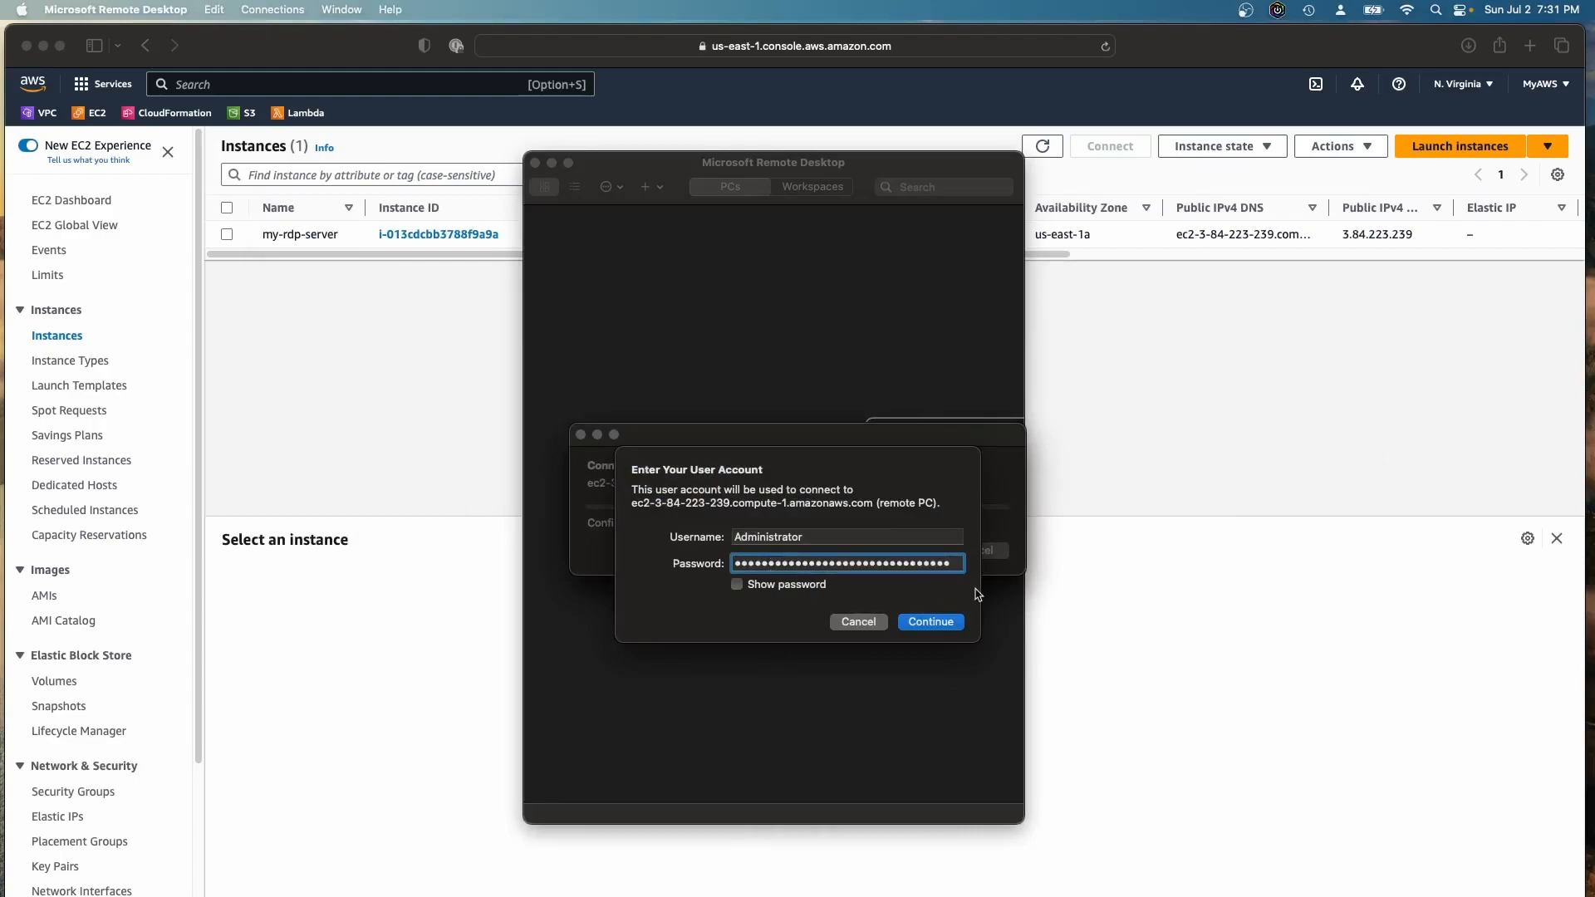
pyautogui.click(930, 631)
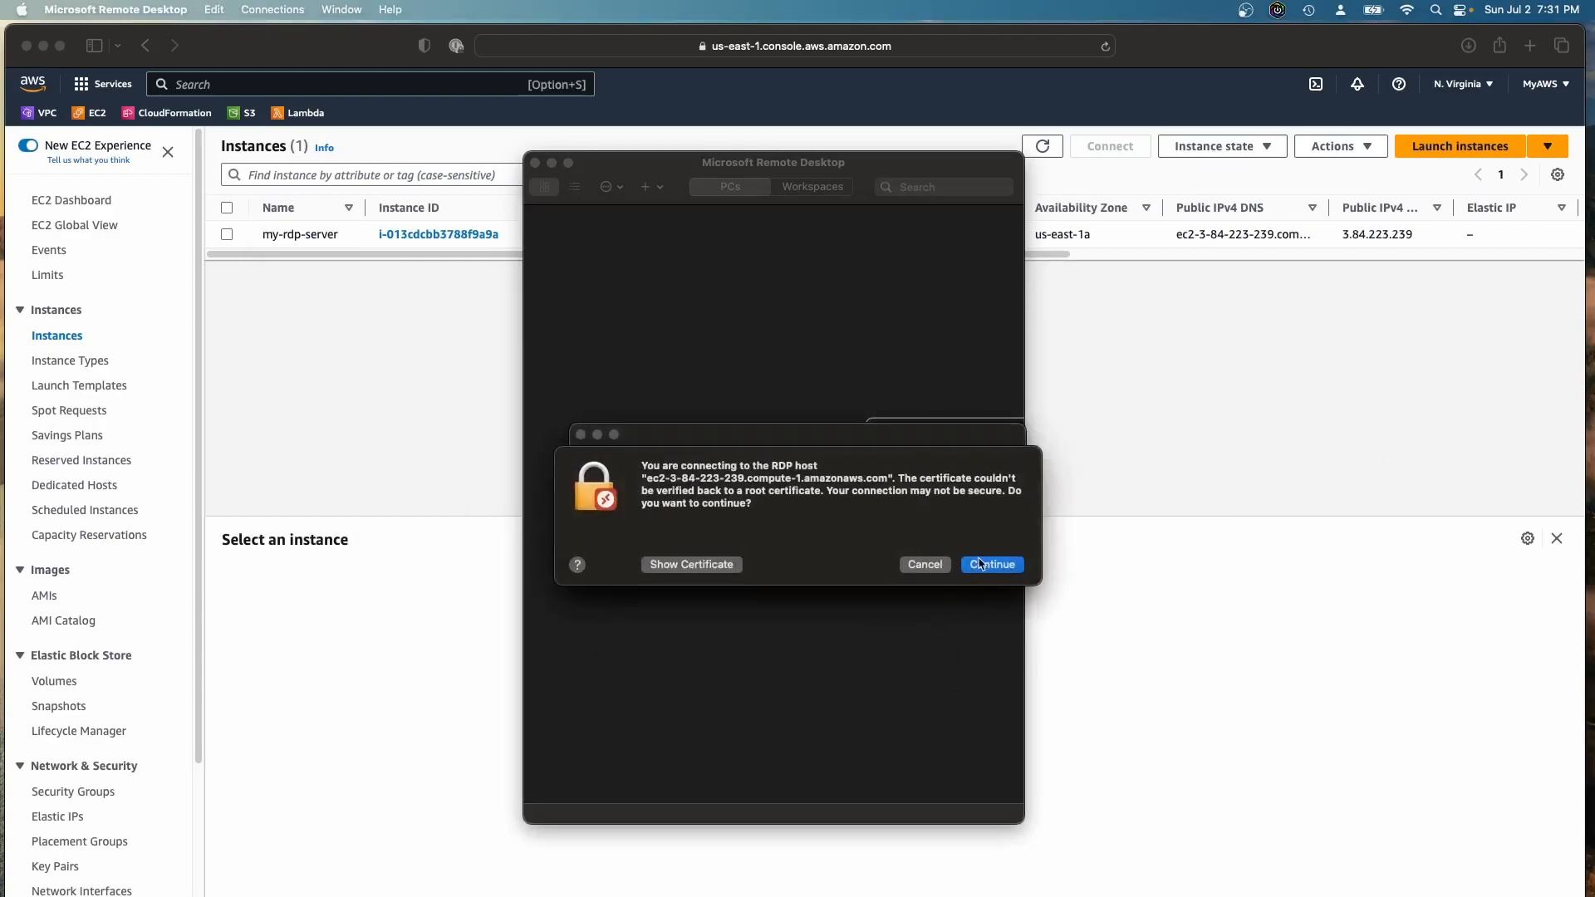